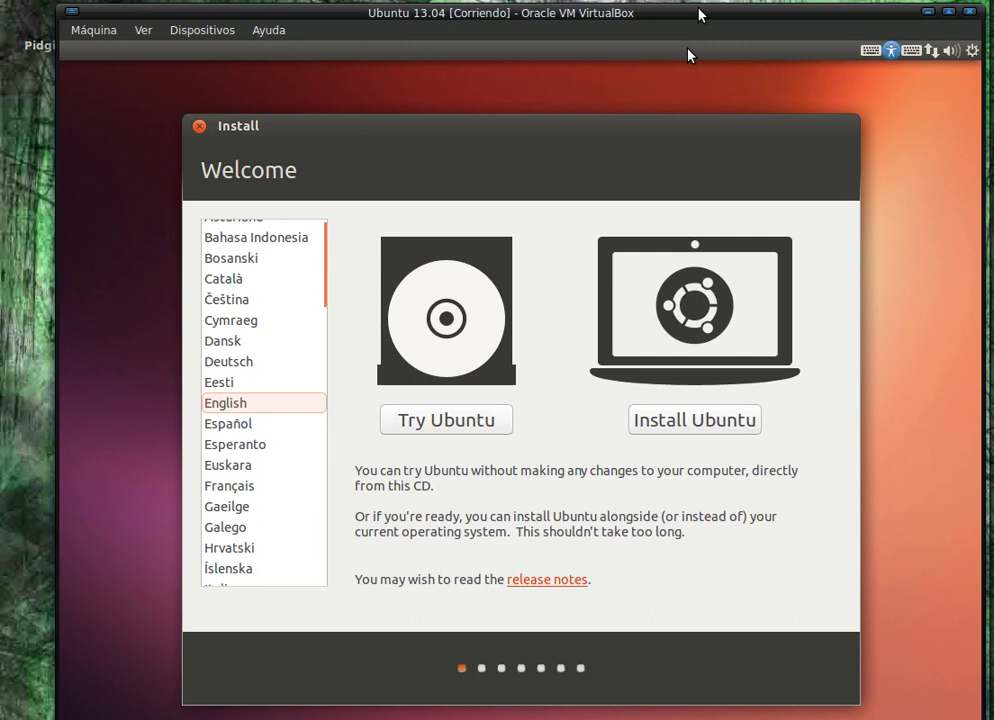
drag(698, 14, 688, 17)
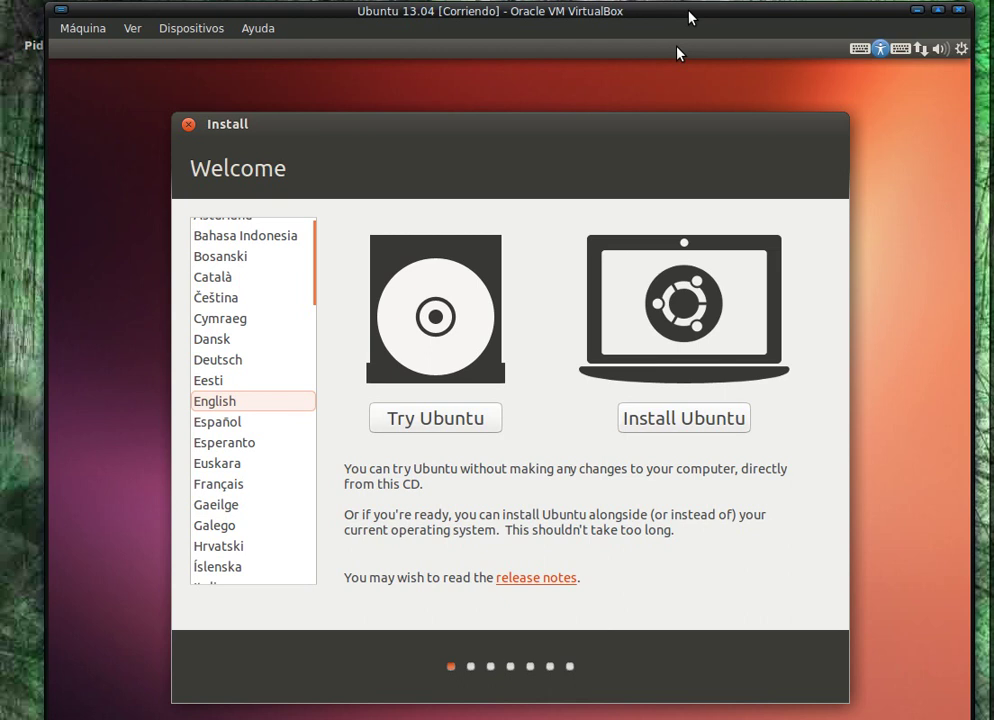
double_click(688, 17)
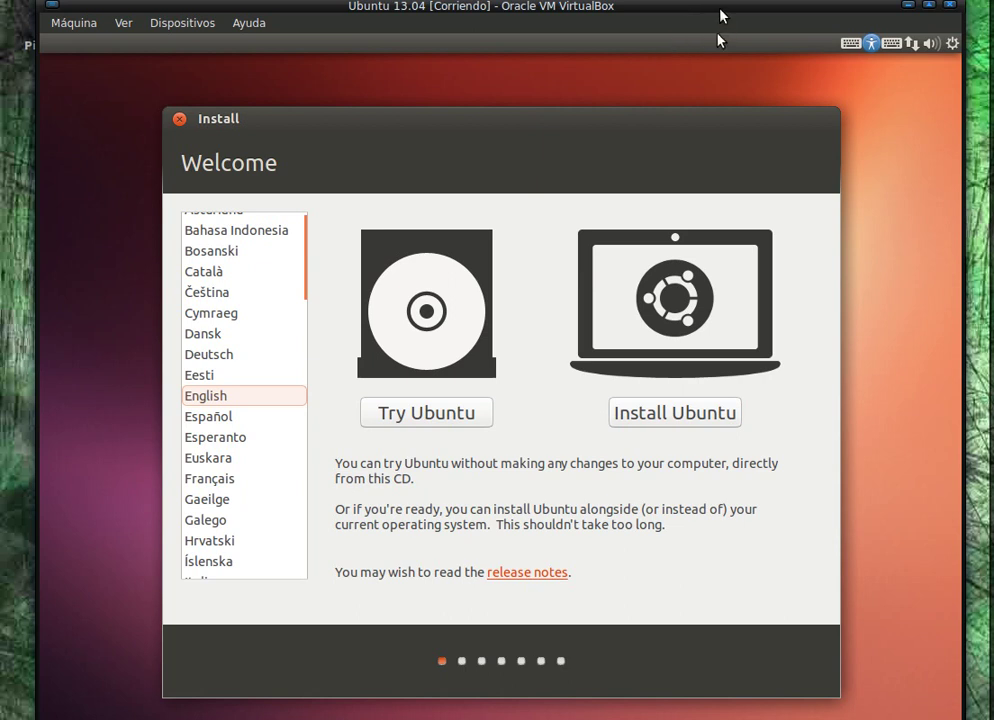
drag(720, 15, 722, 15)
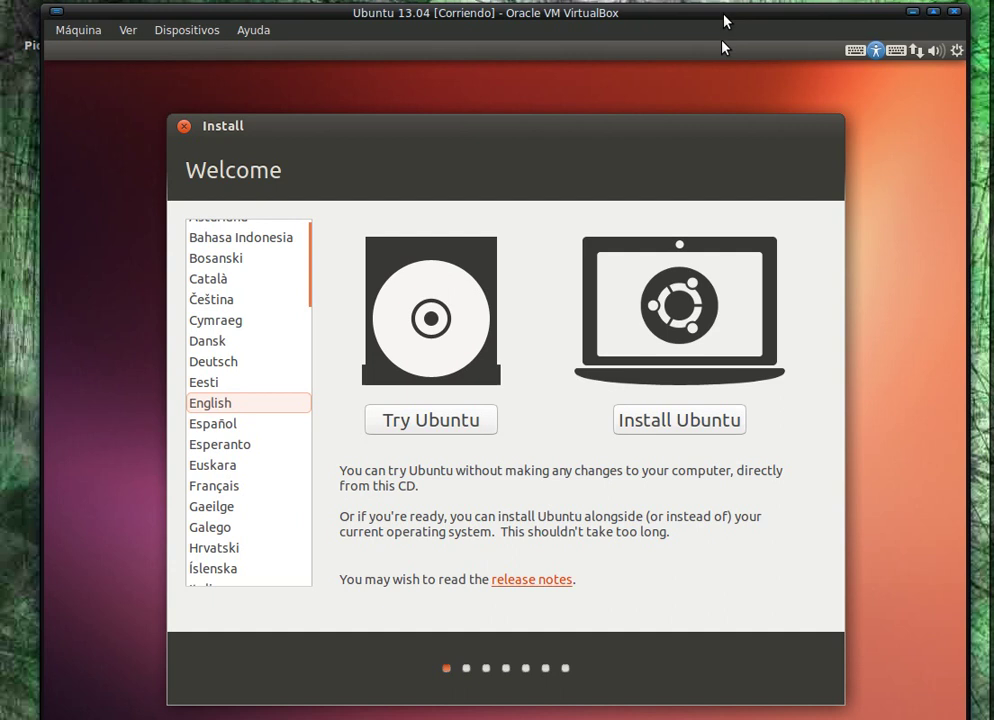
drag(726, 20, 731, 15)
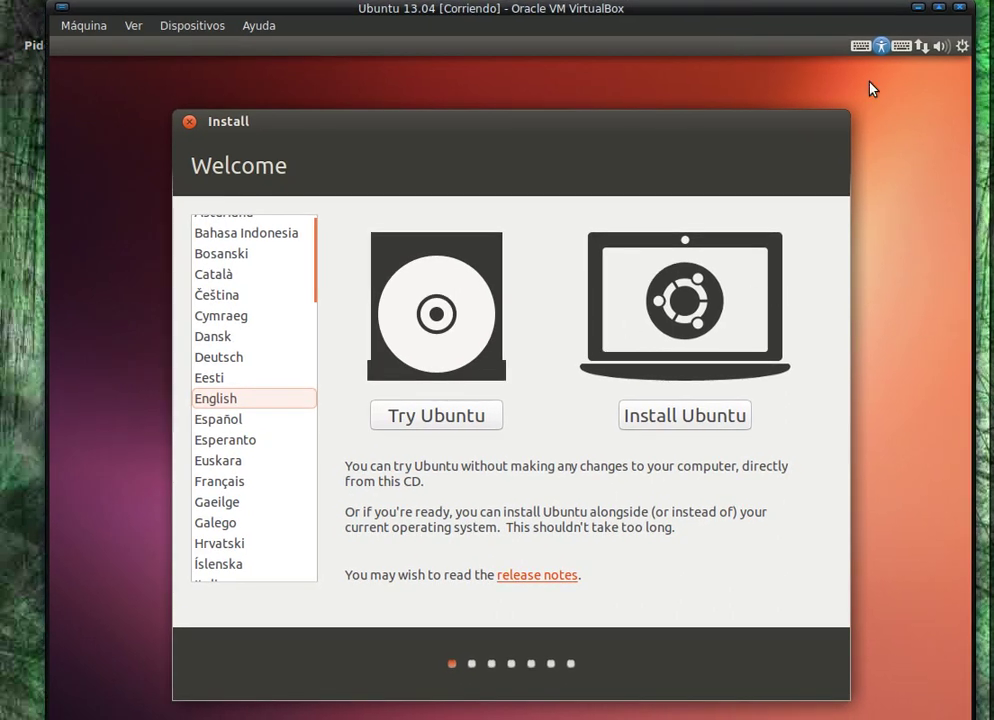
drag(836, 16, 837, 12)
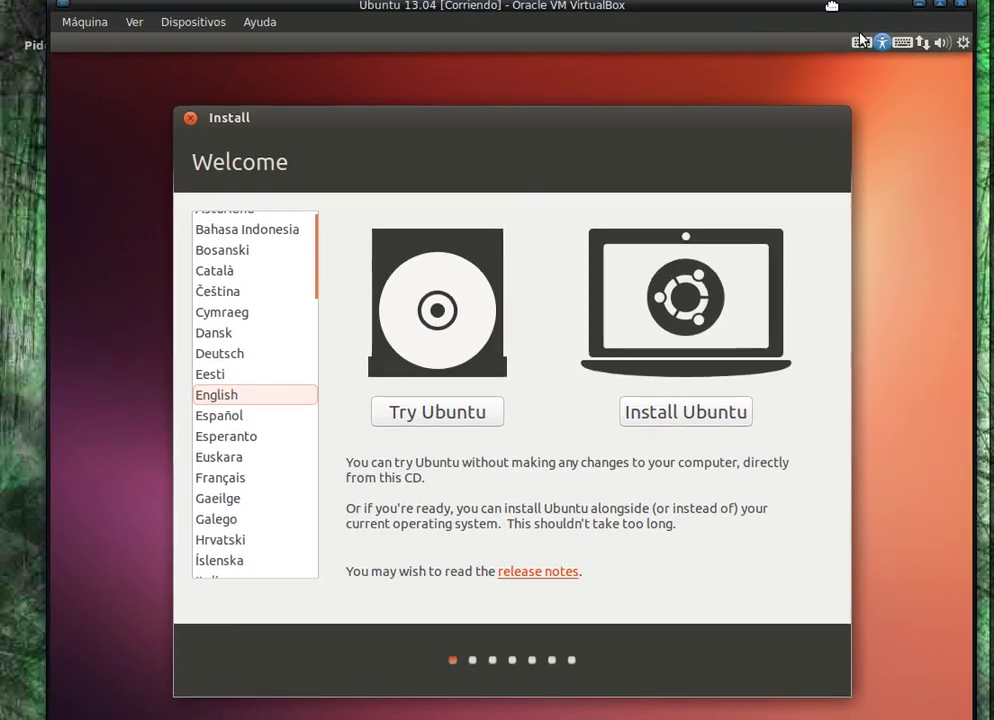
- Set the installer language to Español and start the Ubuntu installation
click(228, 416)
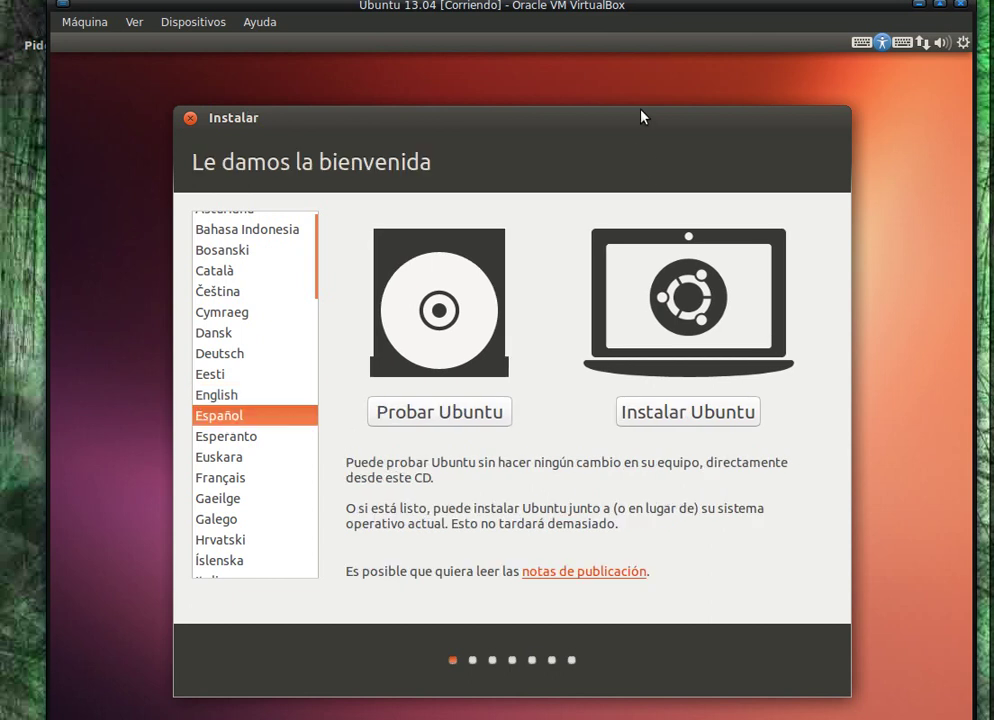
drag(657, 8, 650, 2)
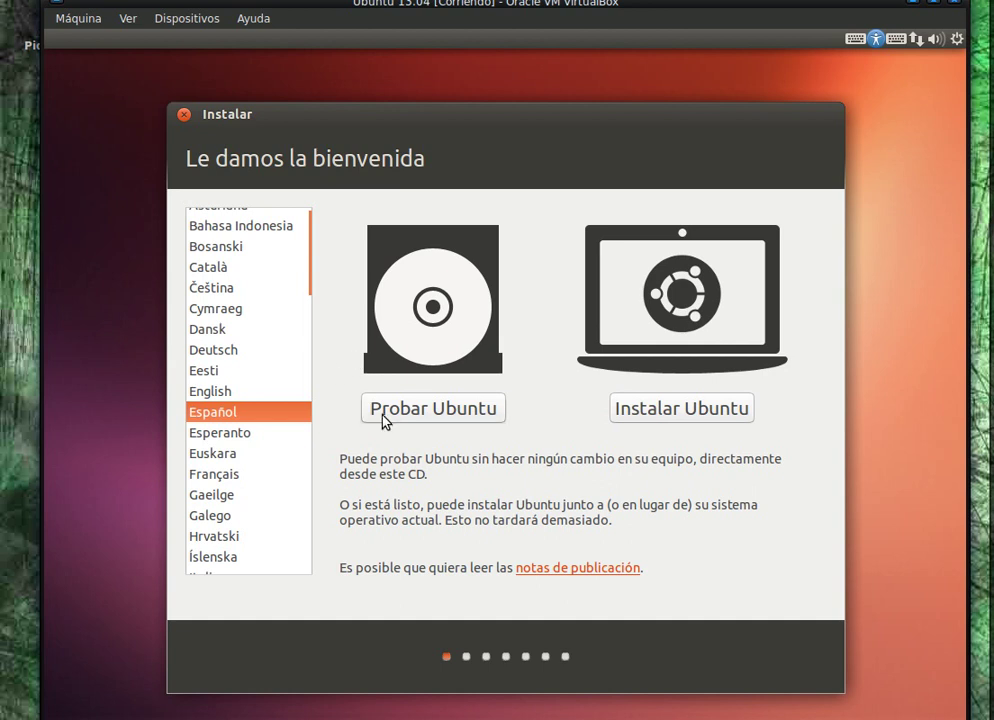
click(675, 420)
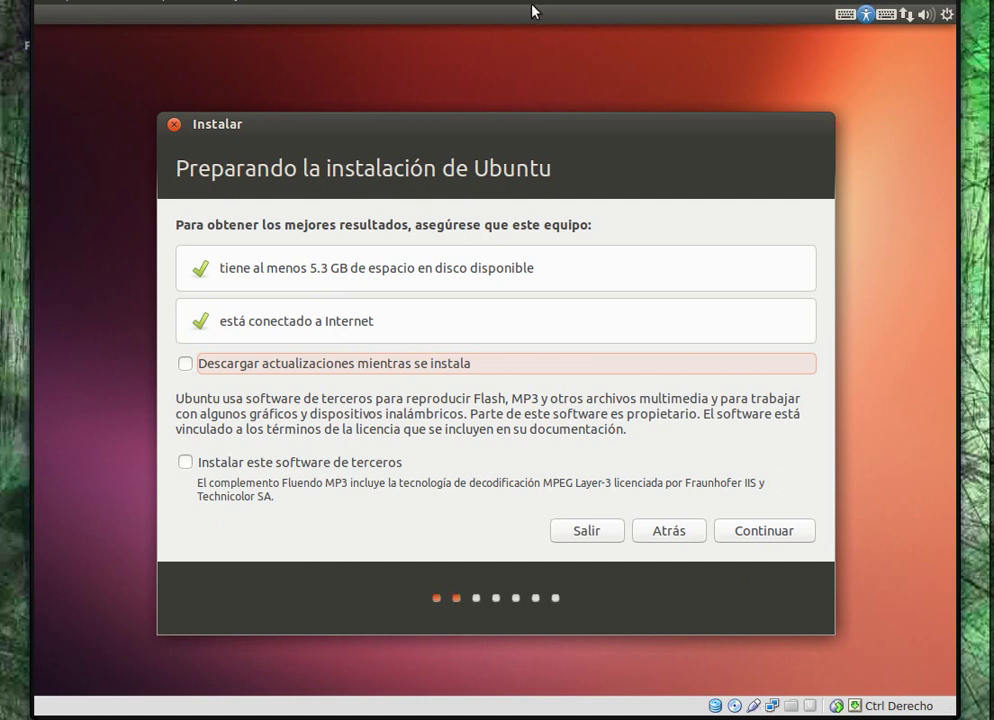
click(247, 367)
click(254, 460)
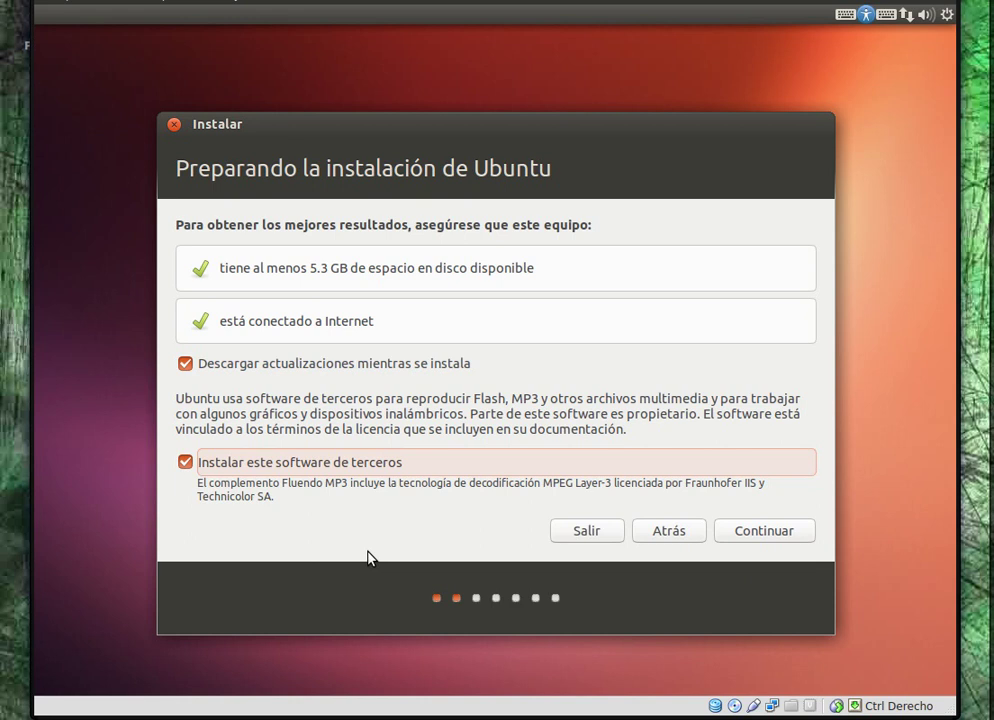
click(295, 368)
click(305, 468)
- Check the virtual machine's network connection options, including the wired connection
click(907, 15)
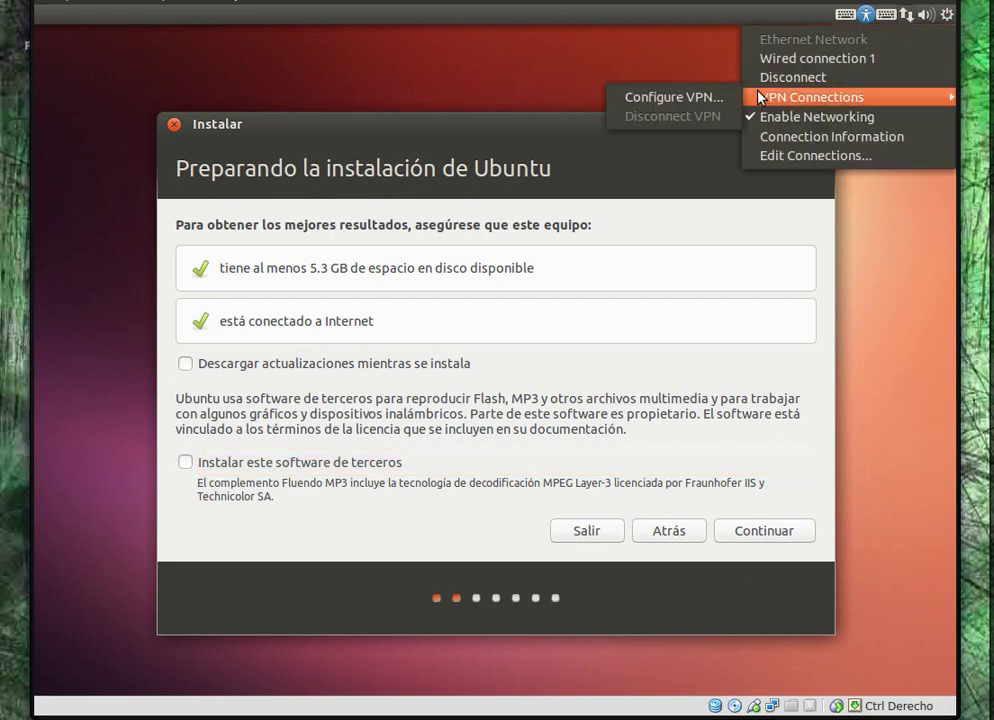
click(817, 58)
click(907, 15)
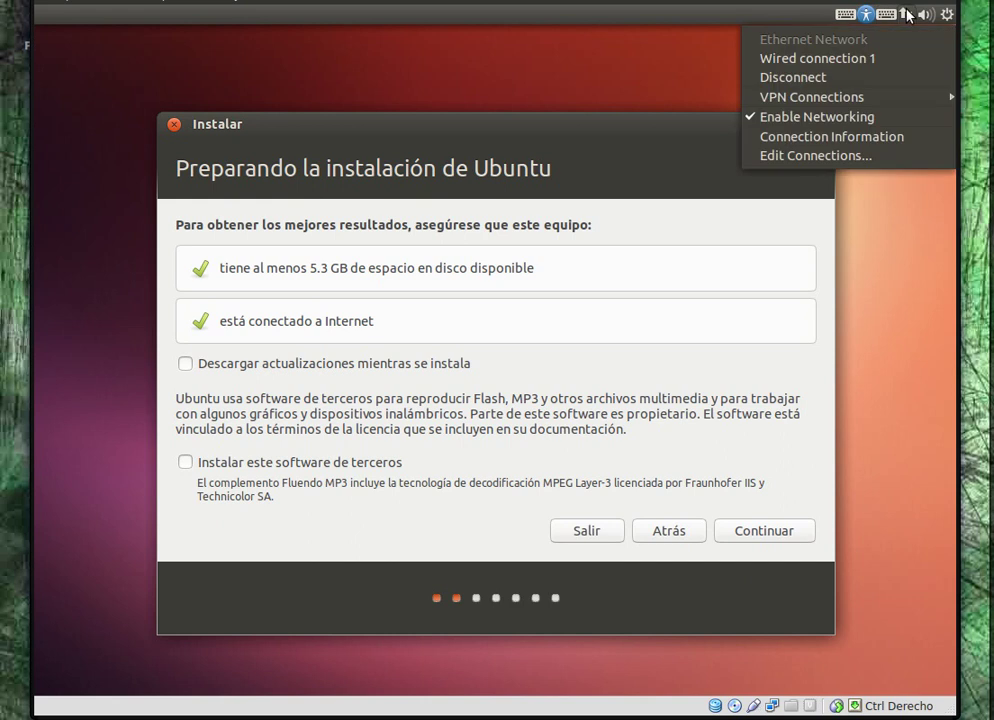
click(907, 15)
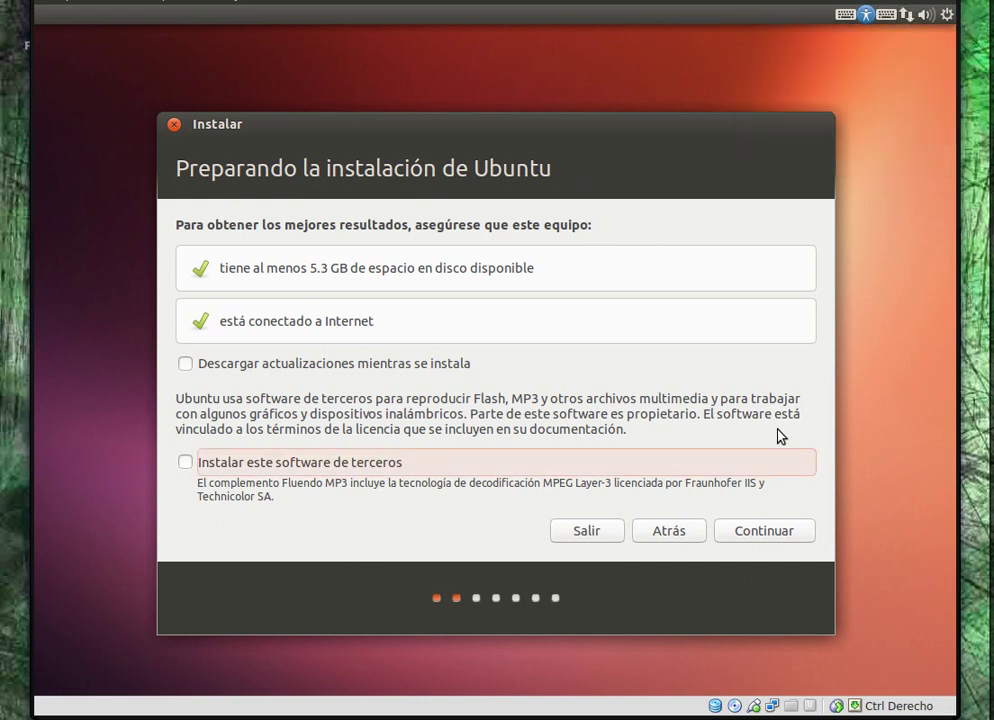
- Continue without updates or third-party software and choose Más opciones as the installation type to partition the disk manually
click(773, 537)
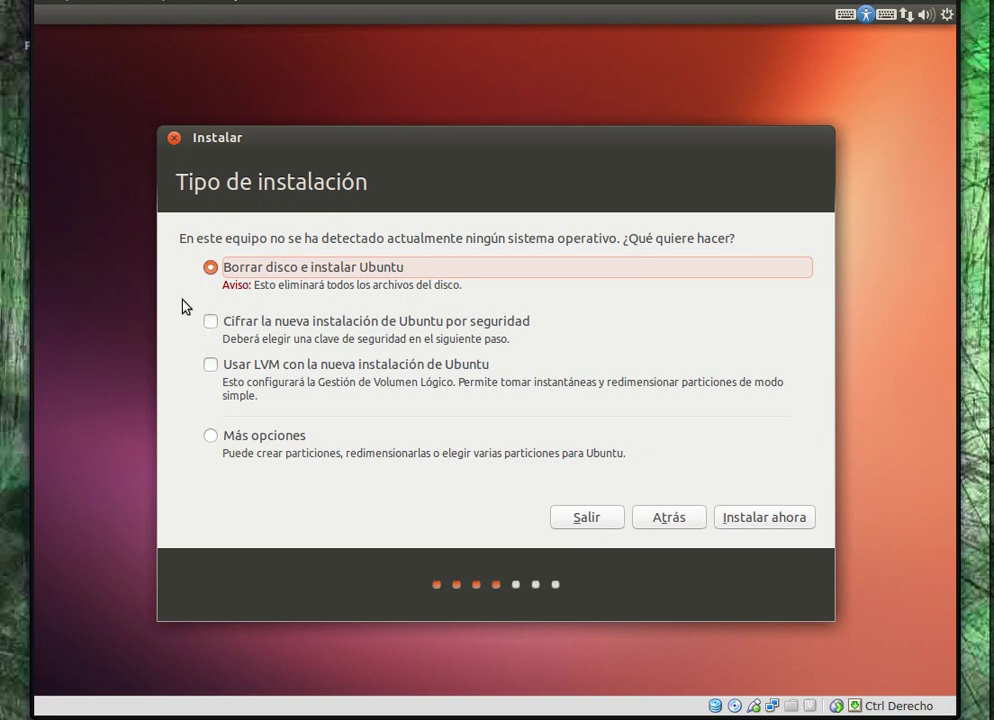
click(229, 440)
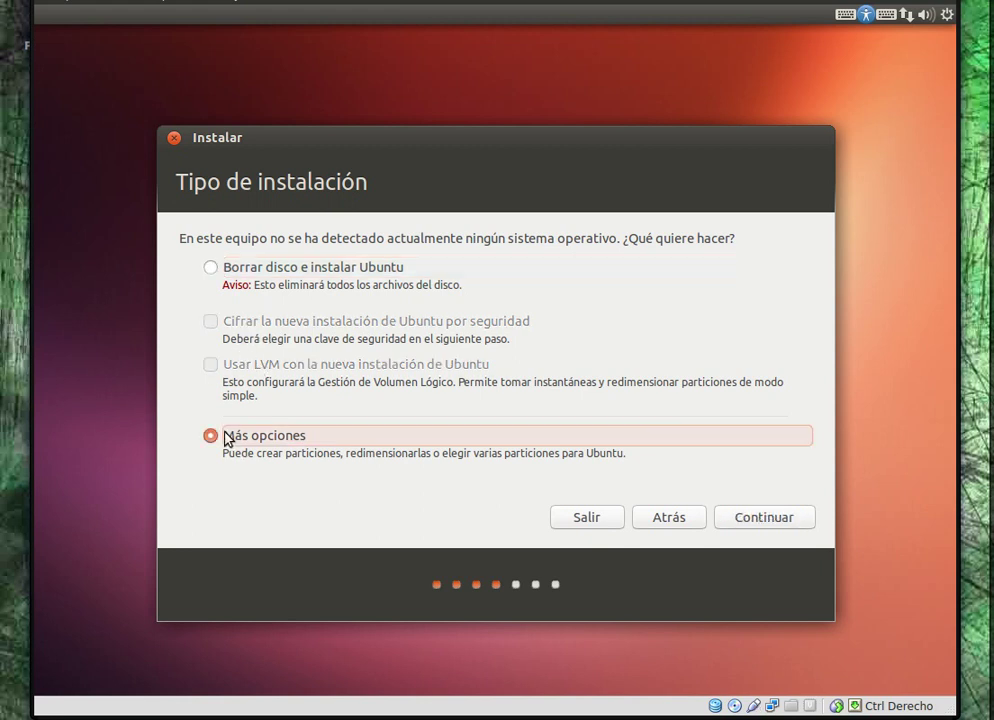
click(745, 522)
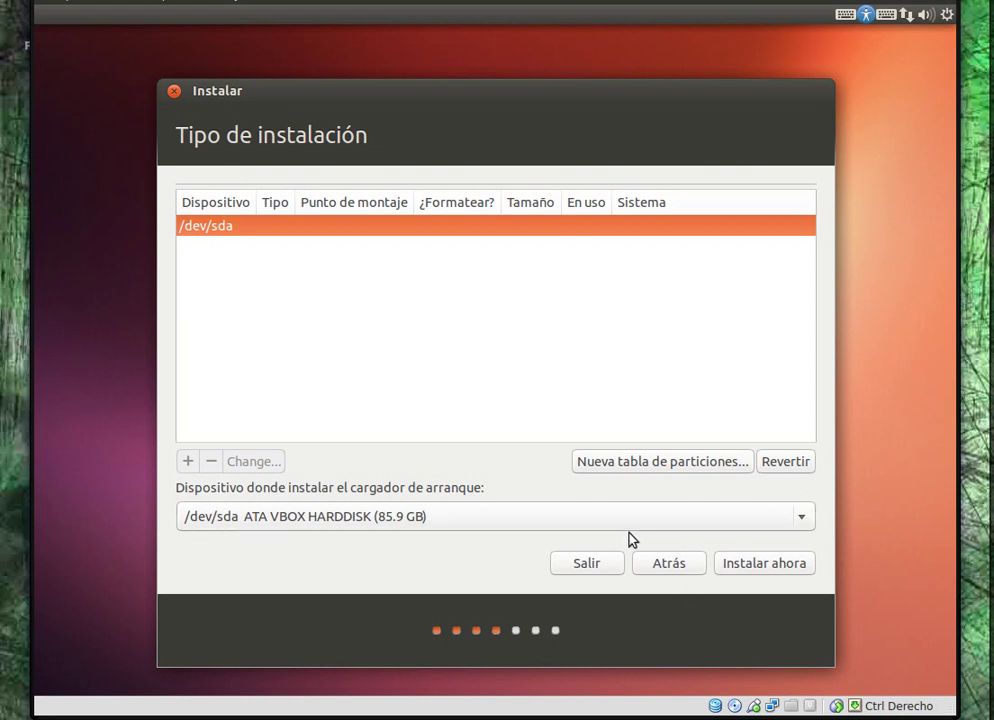
- Choose /dev/sda ATA VBOX HARDDISK as the device for installing the boot loader
click(596, 528)
click(404, 524)
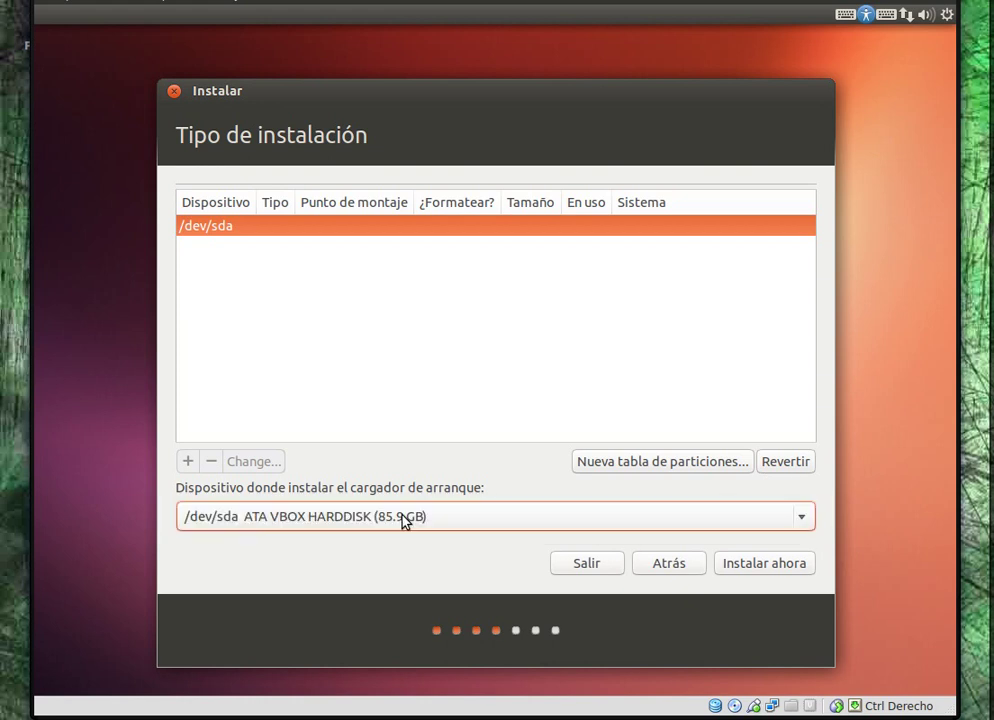
click(366, 517)
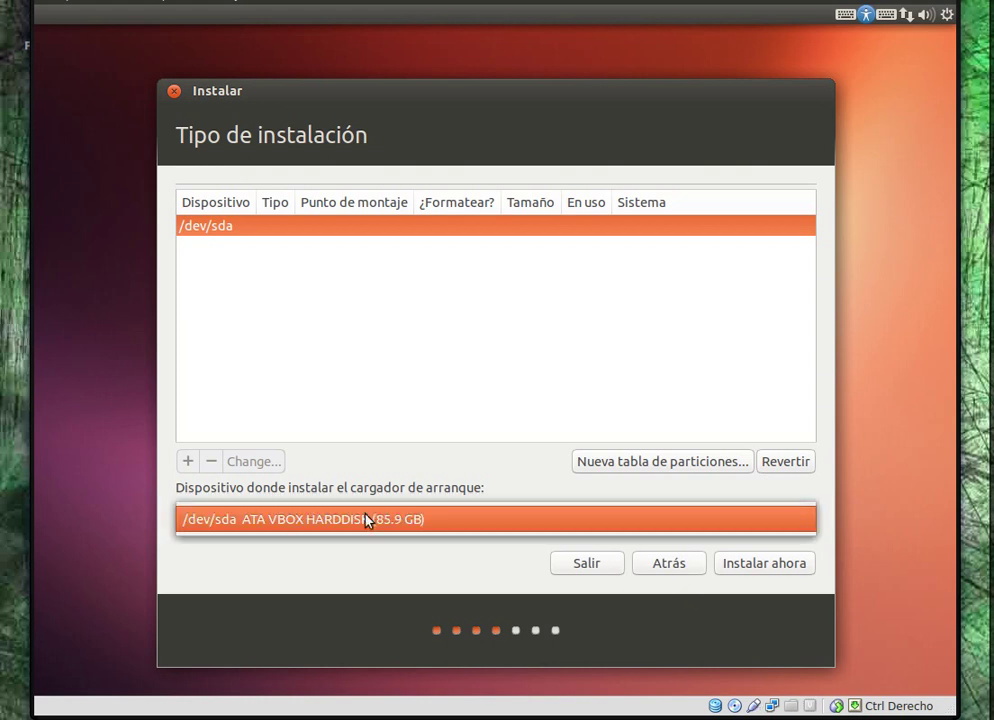
click(366, 519)
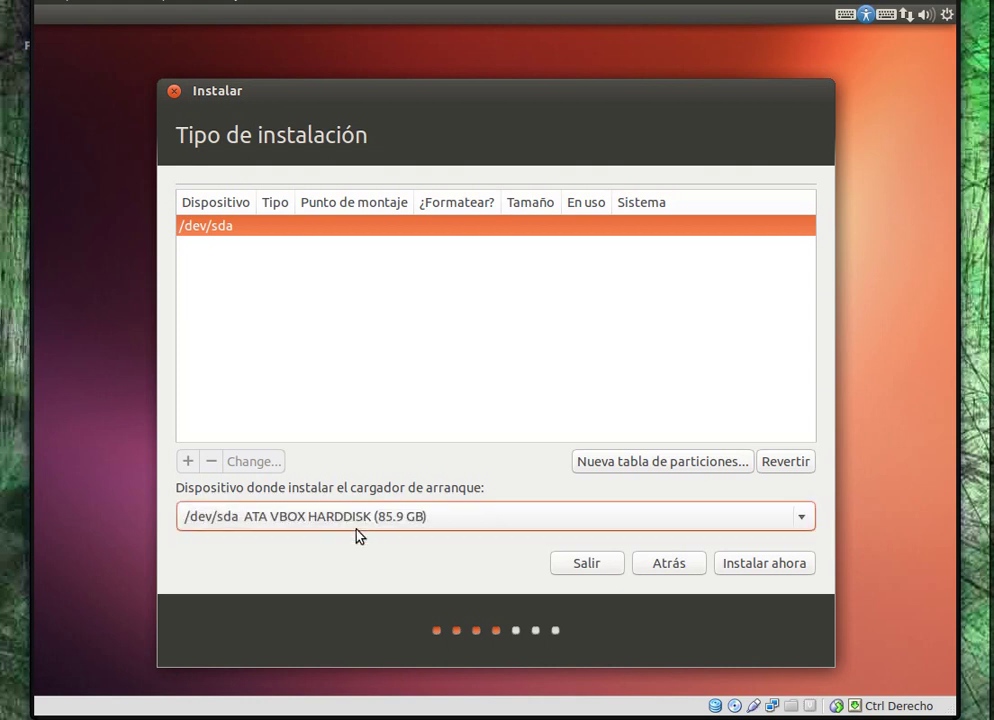
- Create a new empty partition table on the /dev/sda disk
click(226, 226)
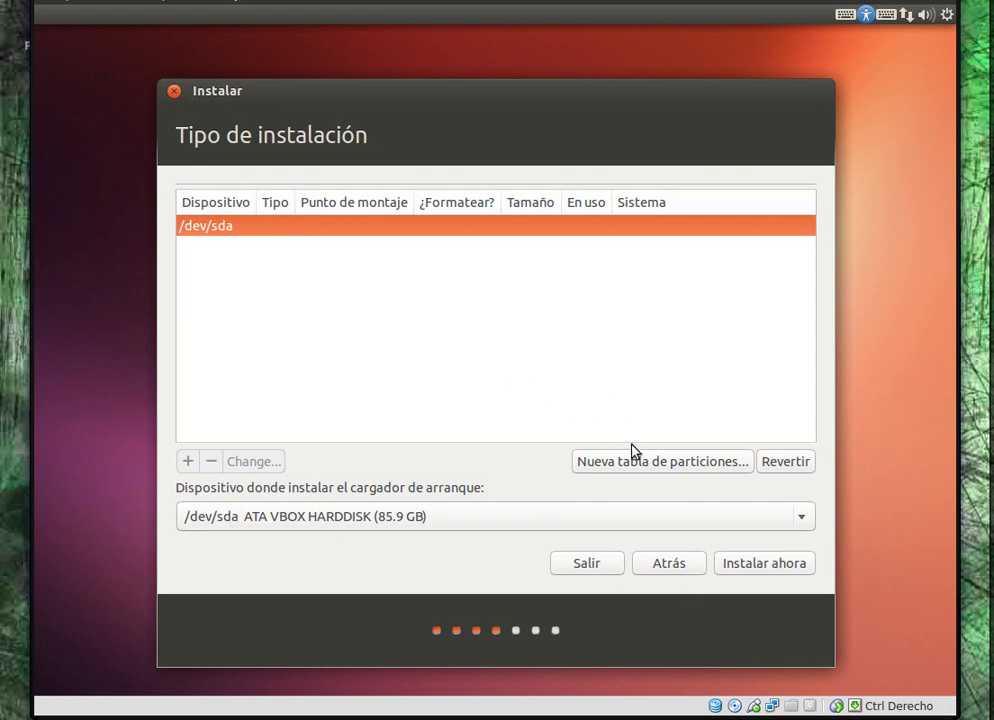
click(672, 471)
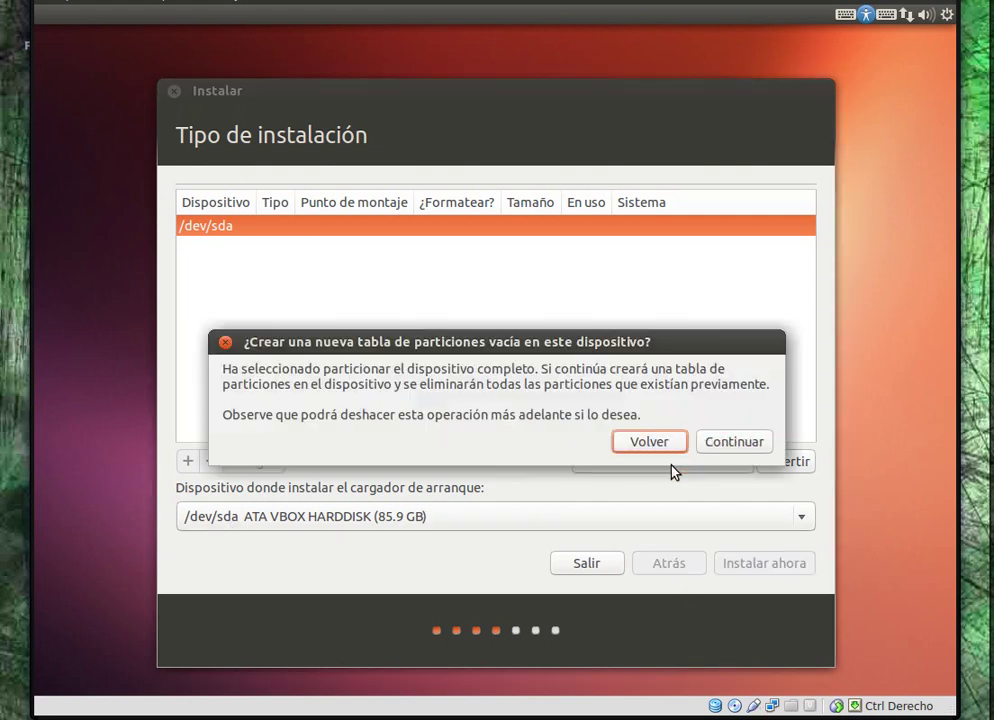
drag(491, 343, 482, 248)
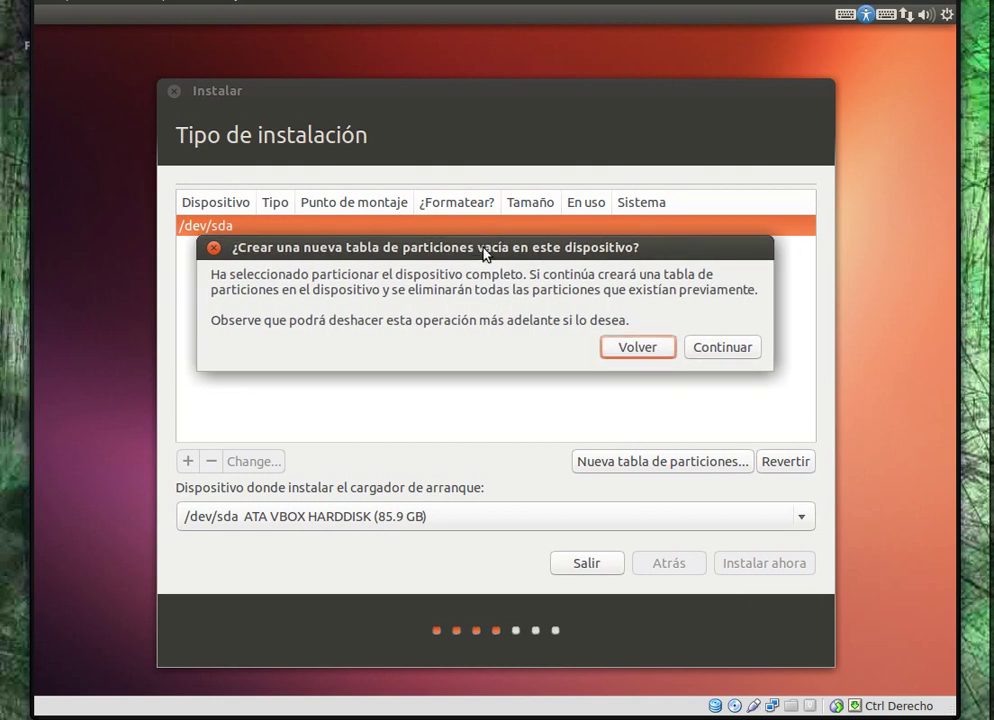
click(718, 355)
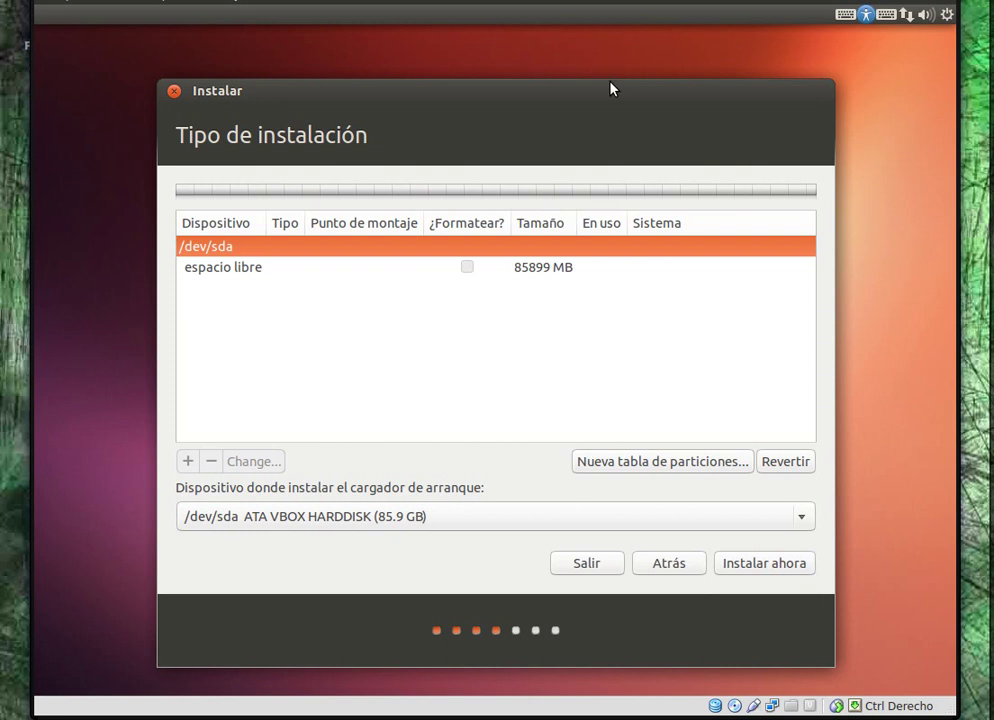
- Create a 100 MB primary ext4 partition at the beginning of the free space with mount point /boot
click(221, 276)
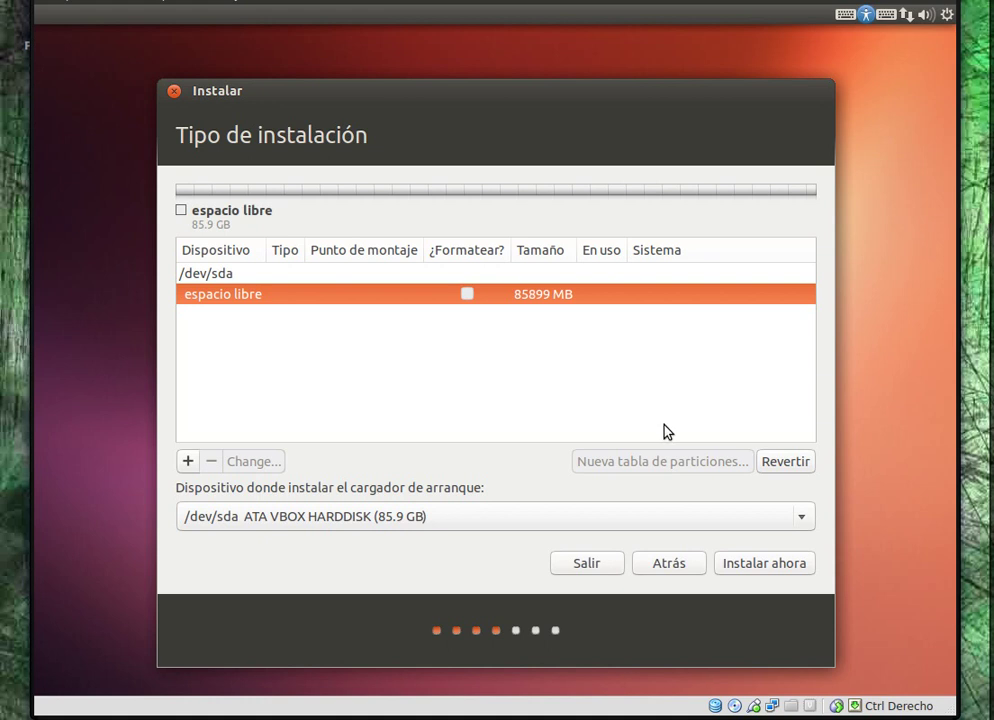
click(188, 462)
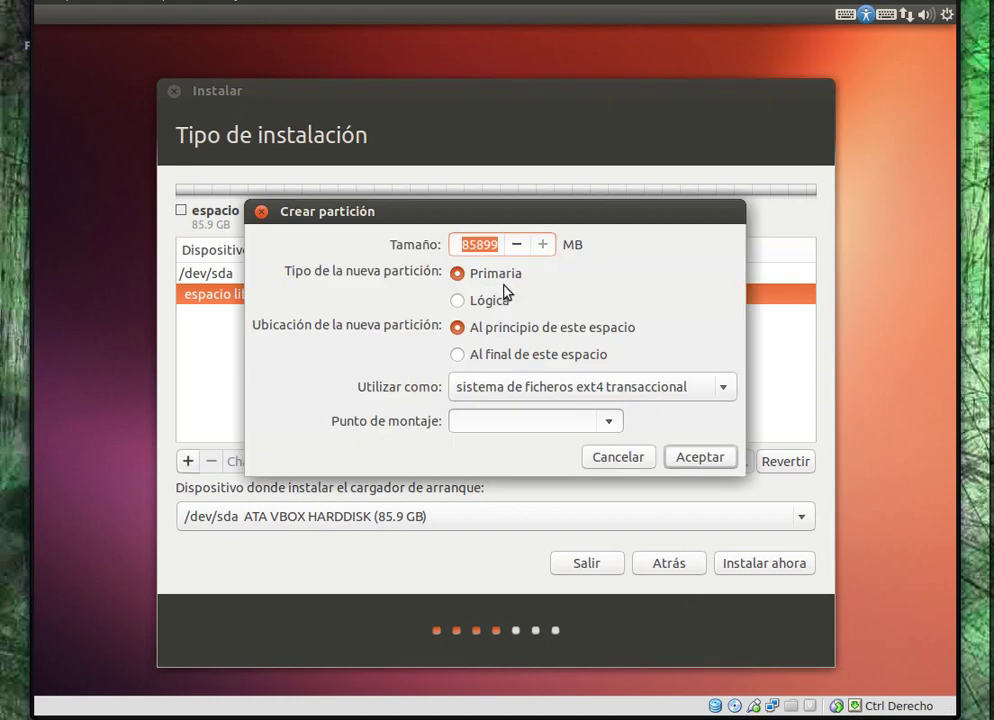
click(475, 245)
drag(464, 245, 512, 245)
text(100)
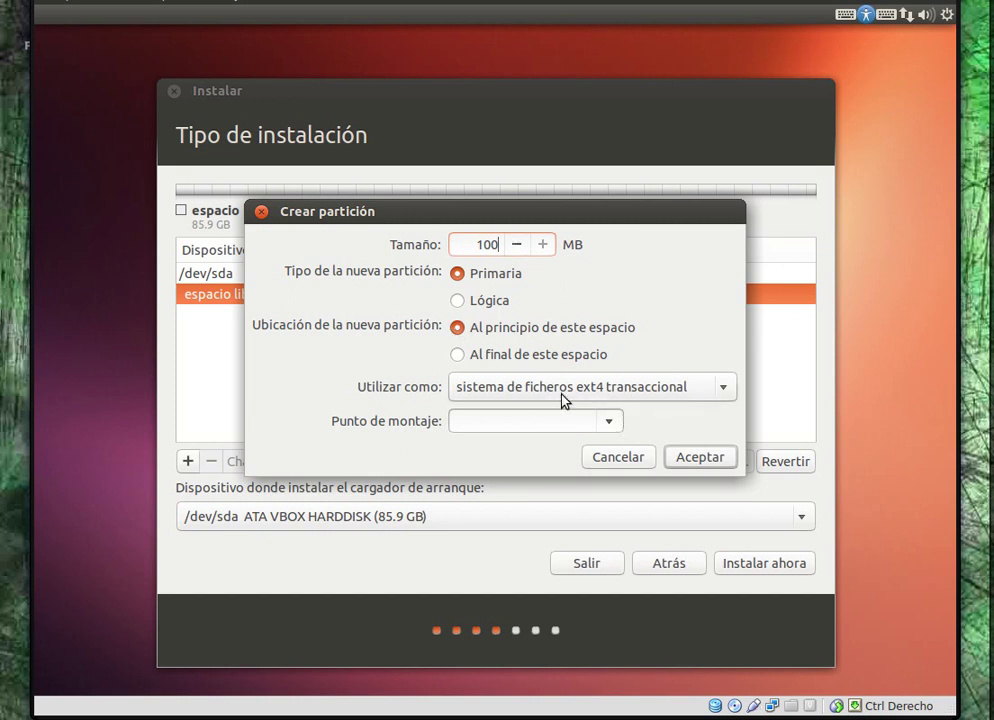
click(610, 422)
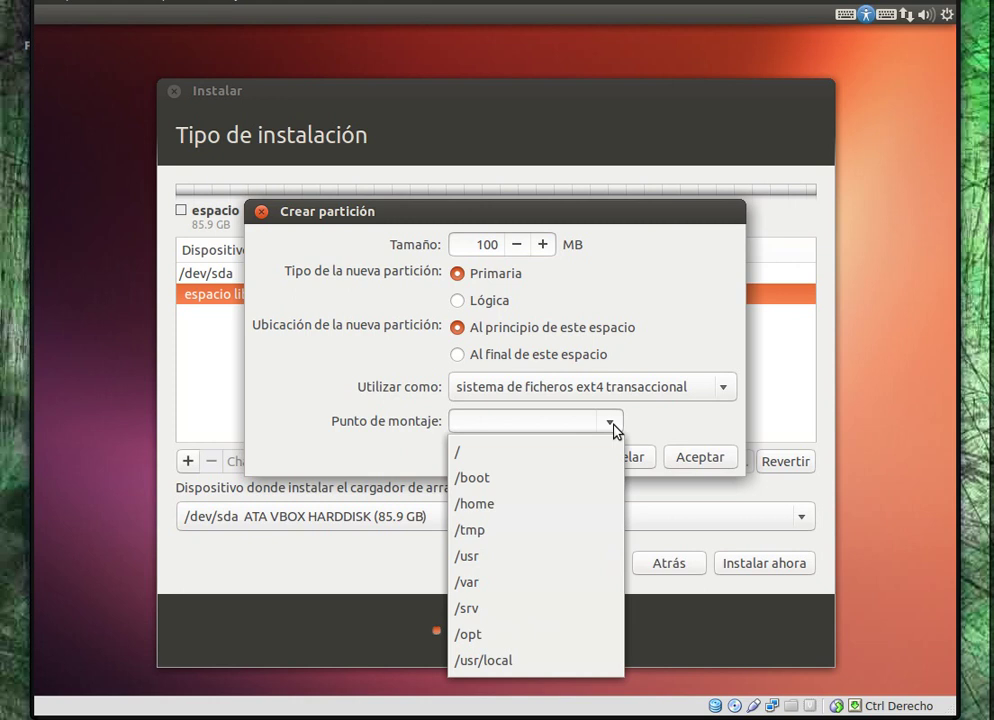
click(532, 479)
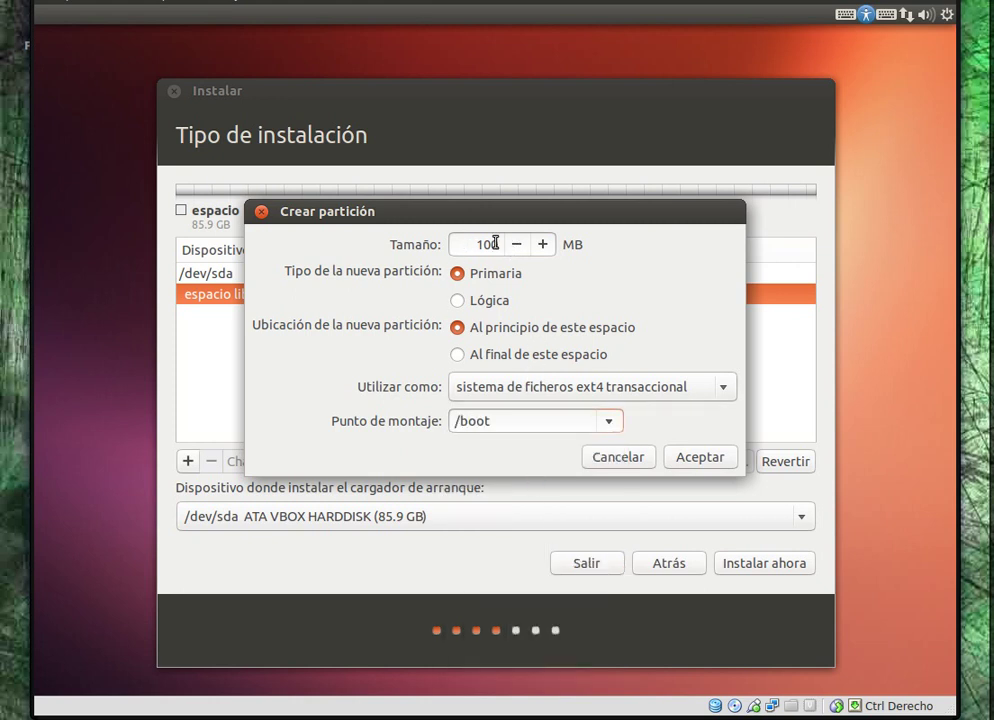
click(681, 460)
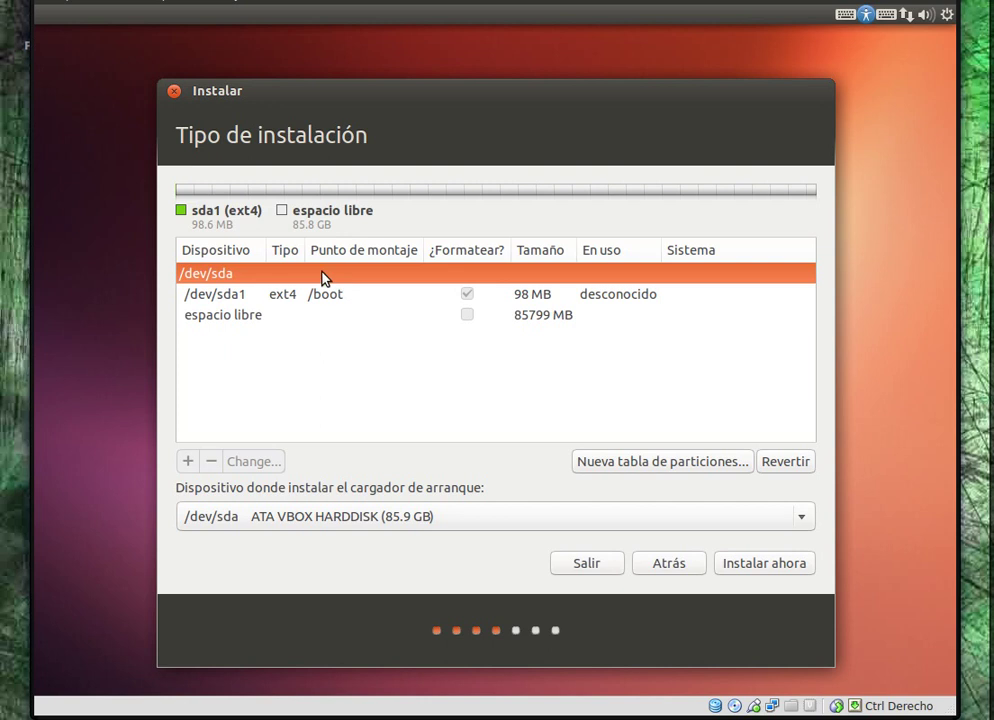
- Create a 1000 MB logical partition at the beginning of the remaining free space, used as área de intercambio
click(230, 320)
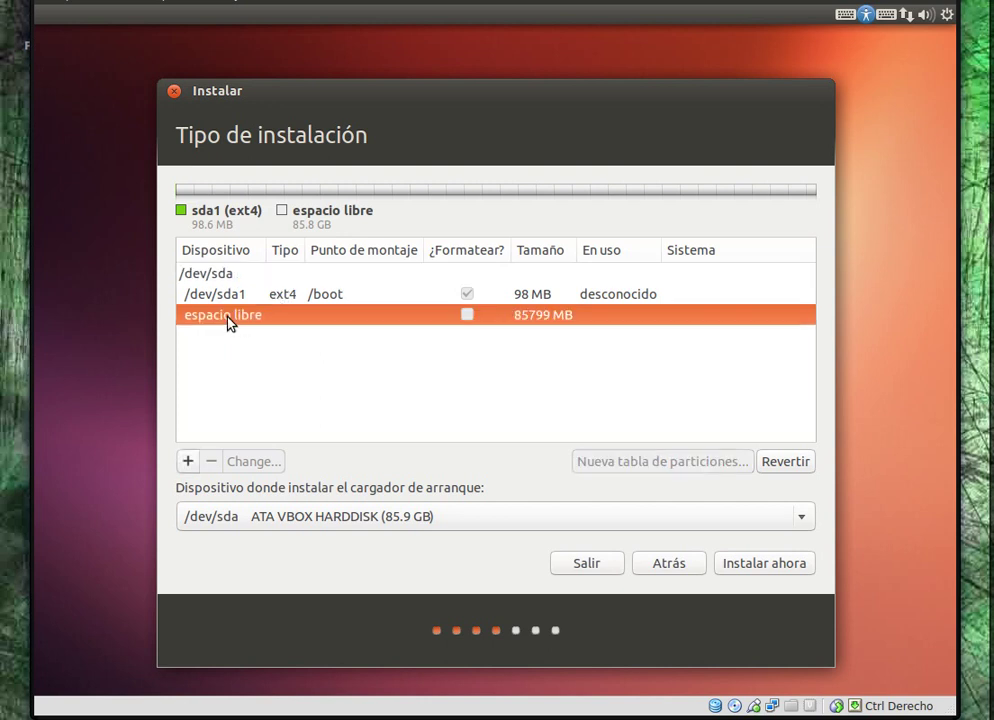
click(186, 468)
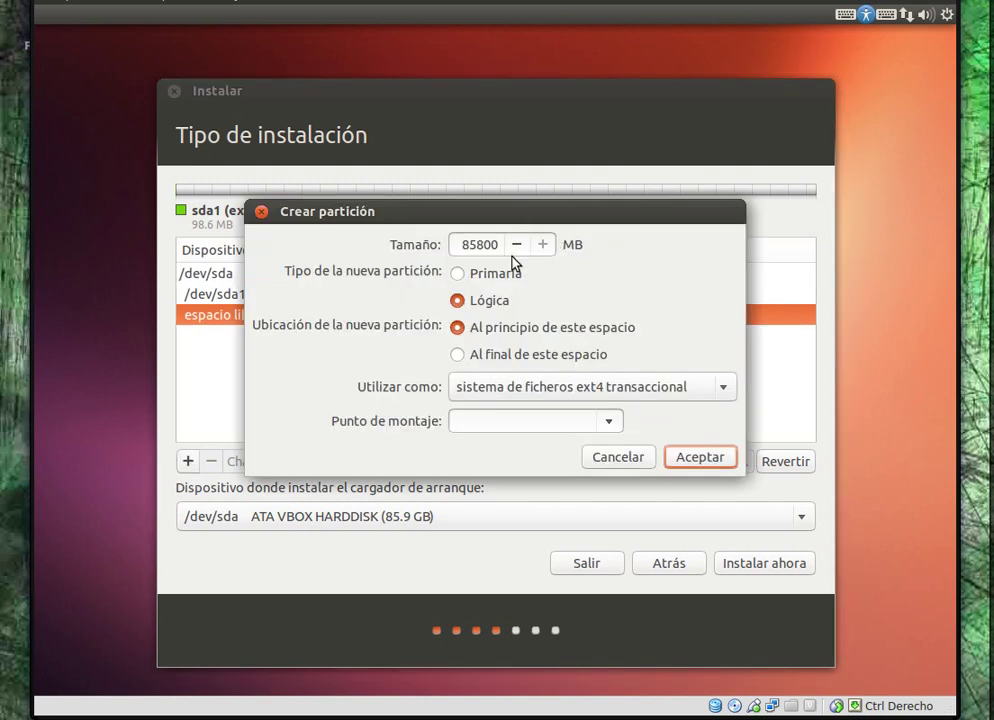
drag(461, 244, 517, 250)
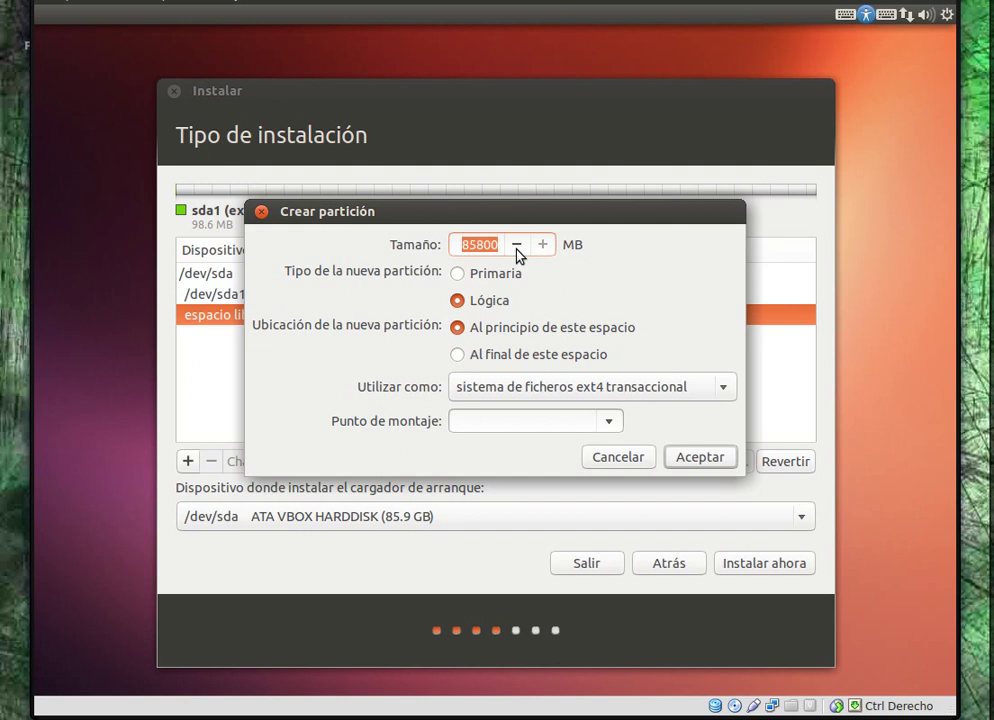
text(2)
text(000)
key(BackSpace)
key(BackSpace)
text(000)
click(611, 423)
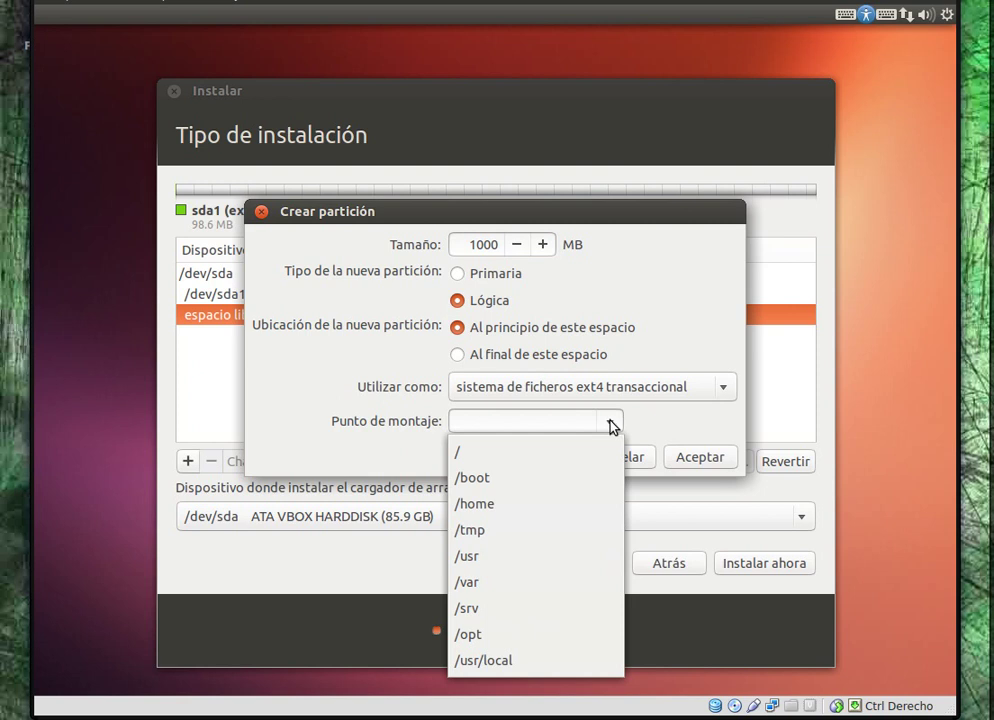
click(643, 402)
click(643, 401)
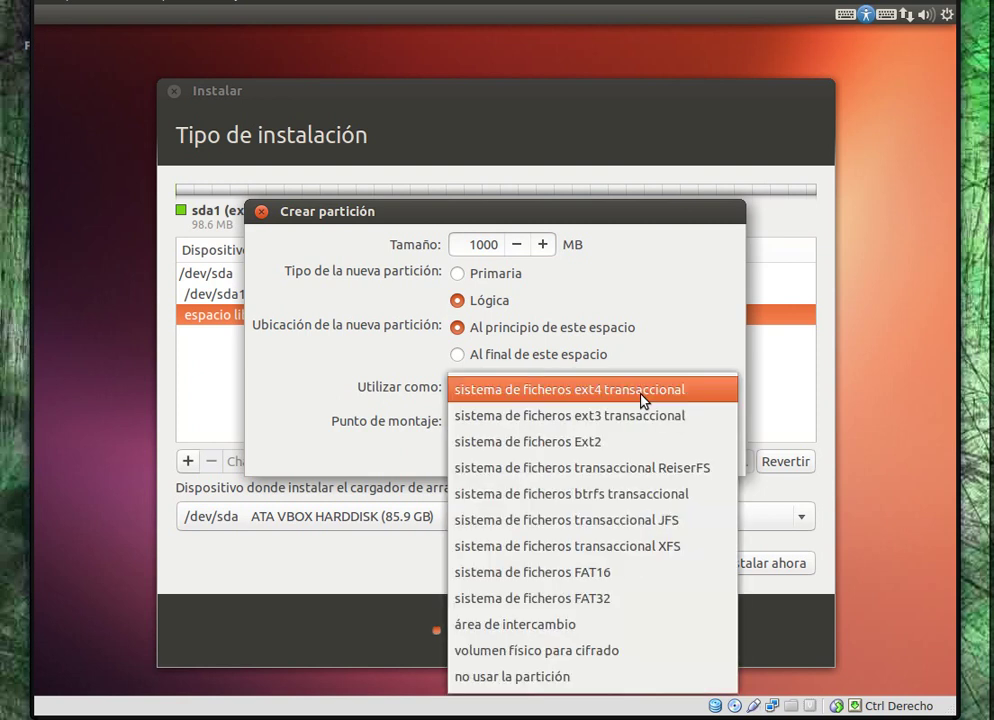
click(548, 626)
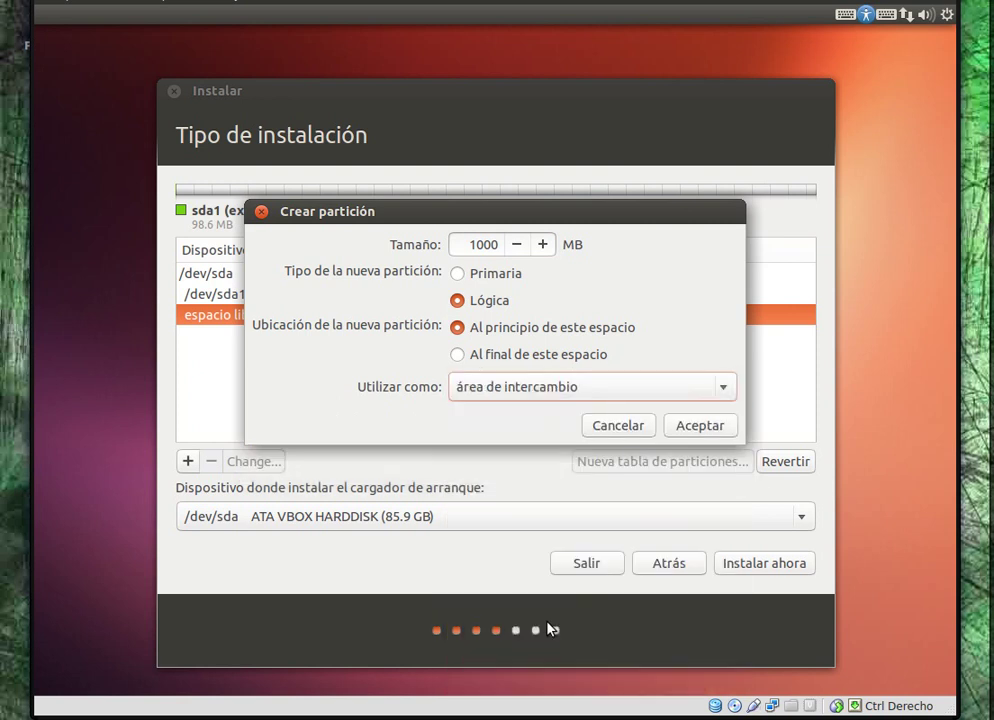
click(700, 426)
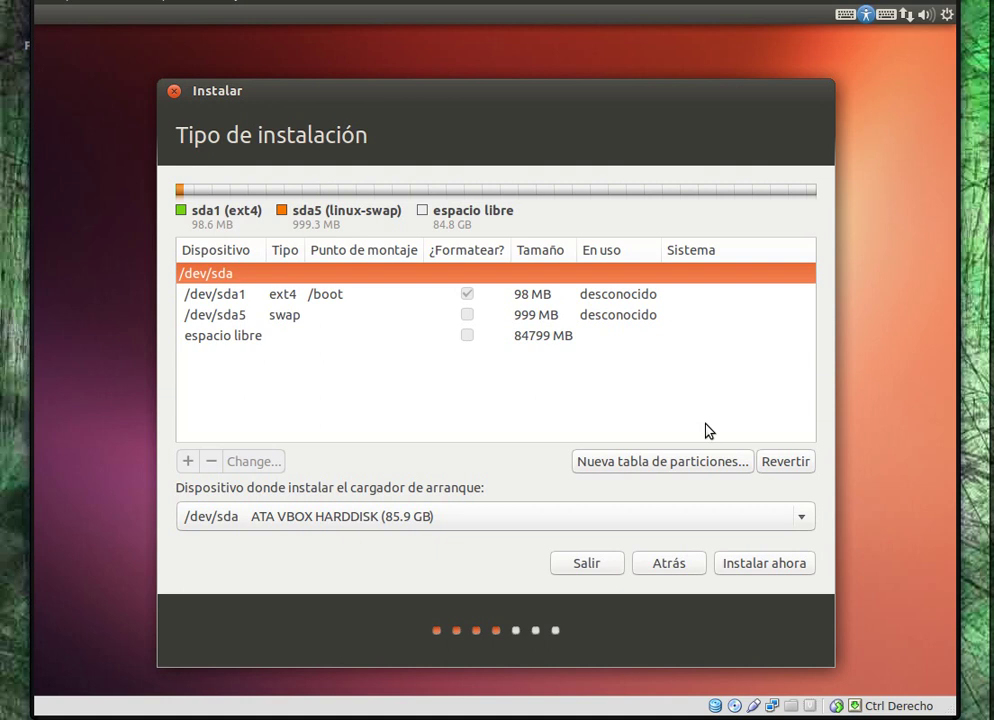
- Start a new partition in the remaining free space on /dev/sda and get its size ready for replacement
click(282, 340)
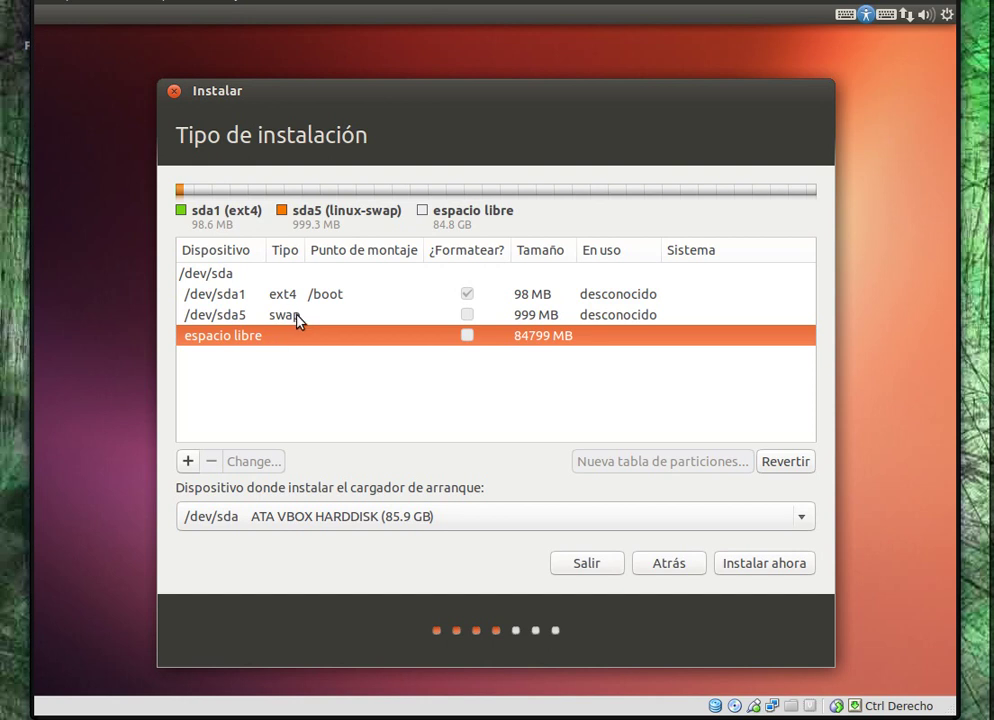
click(188, 466)
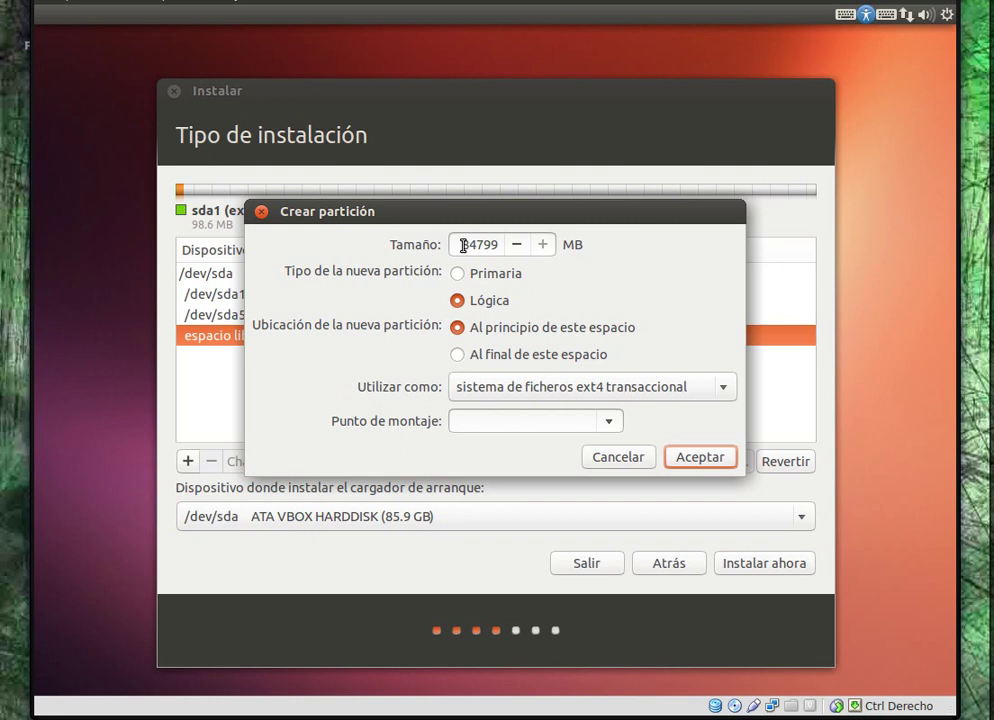
drag(463, 245, 553, 242)
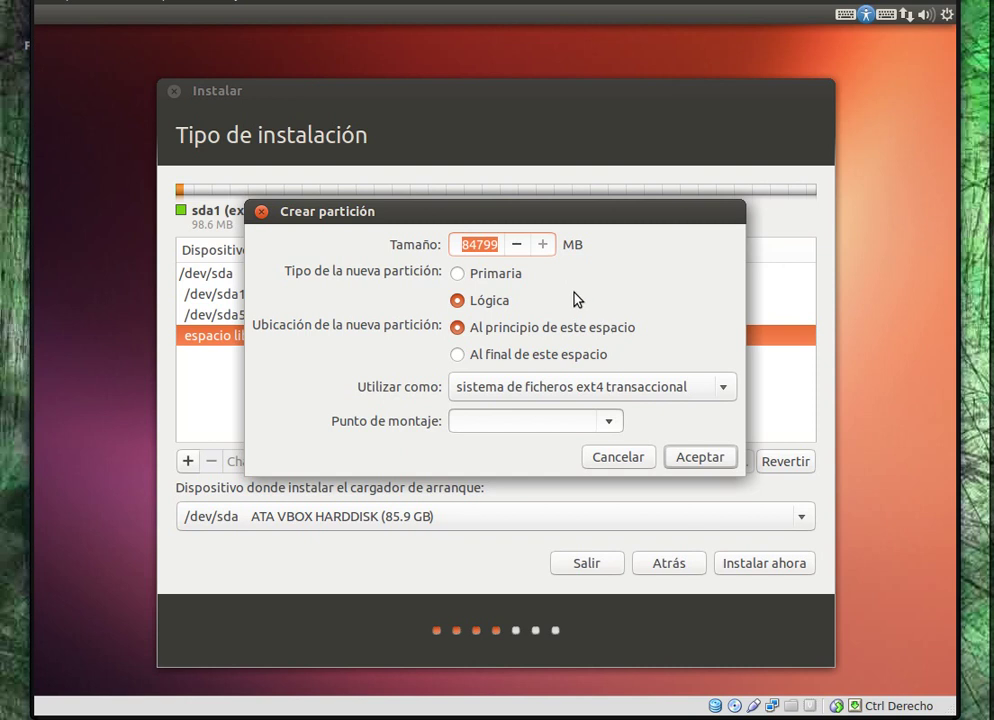
text(2000)
key(BackSpace)
key(BackSpace)
key(BackSpace)
key(BackSpace)
drag(595, 216, 570, 185)
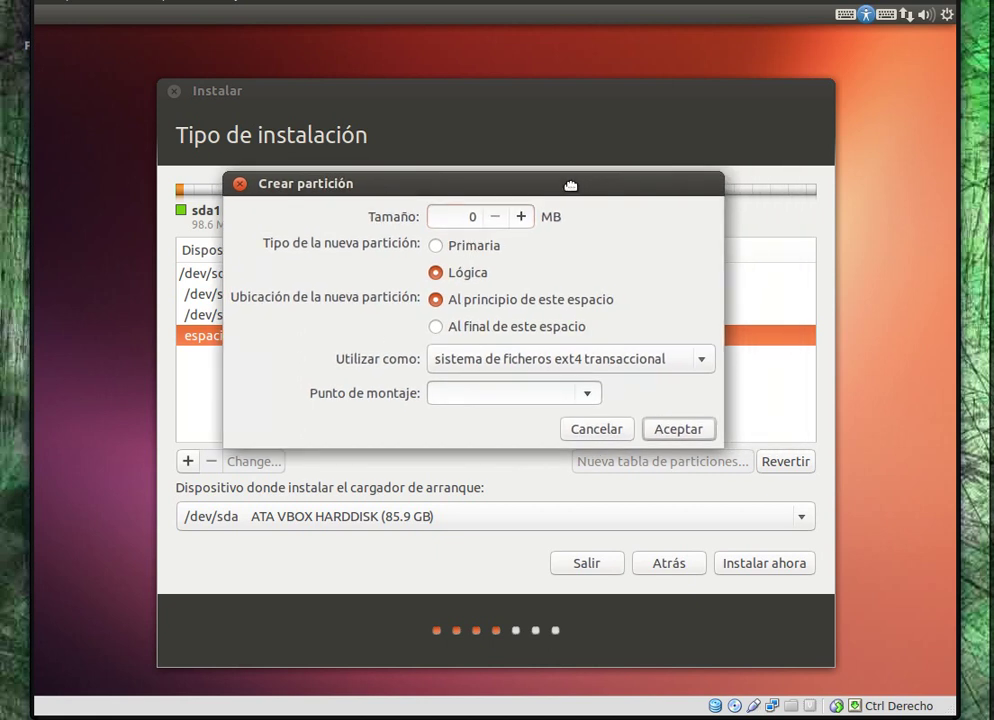
- Create the new partition as a 10000 MB logical ext4 partition at the beginning of the space, with mount point /
drag(450, 216, 473, 216)
drag(516, 196, 558, 251)
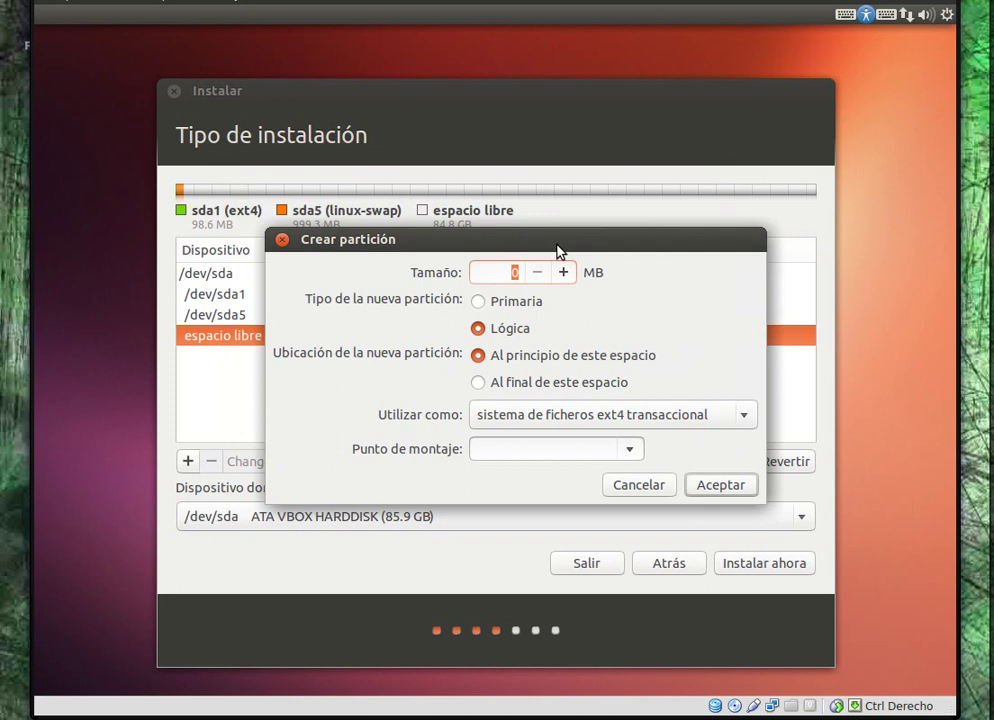
text(10000)
click(629, 451)
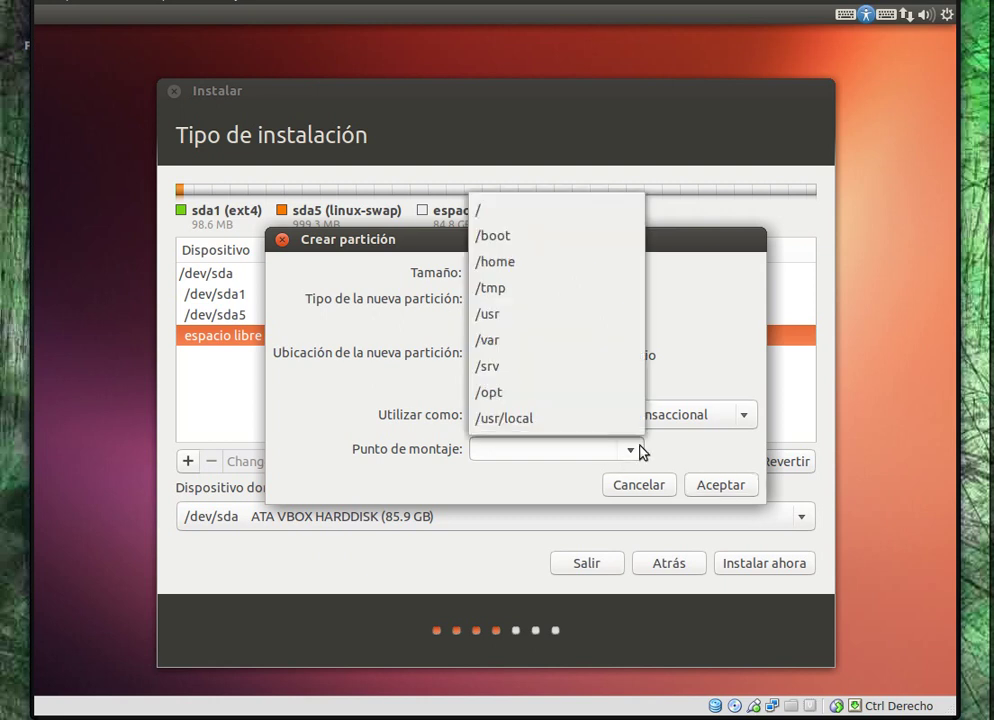
click(495, 208)
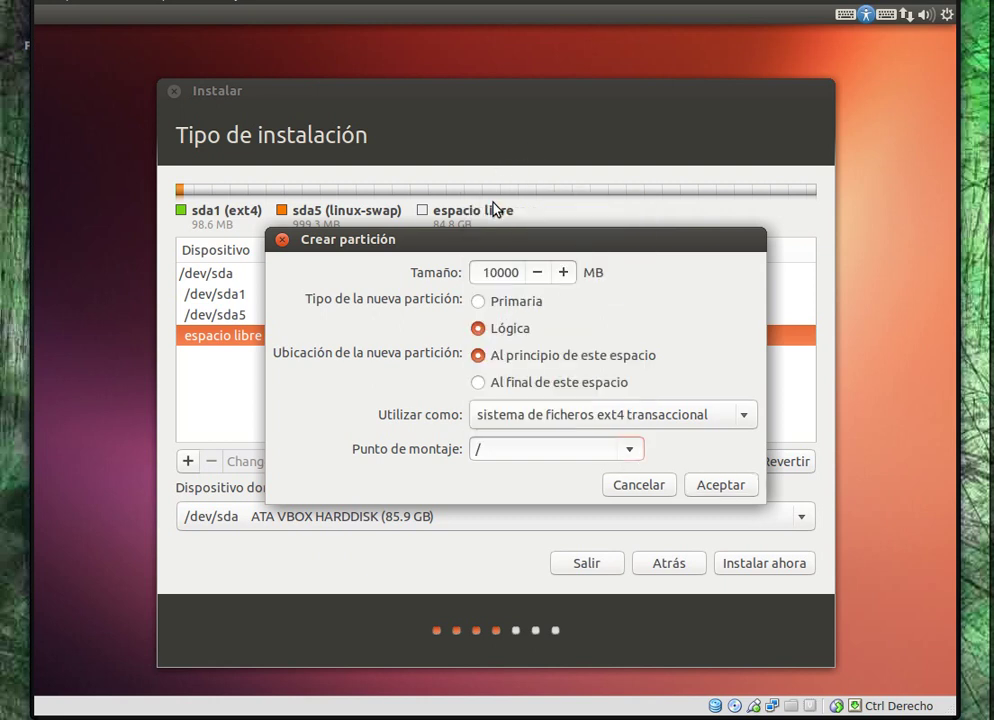
click(734, 477)
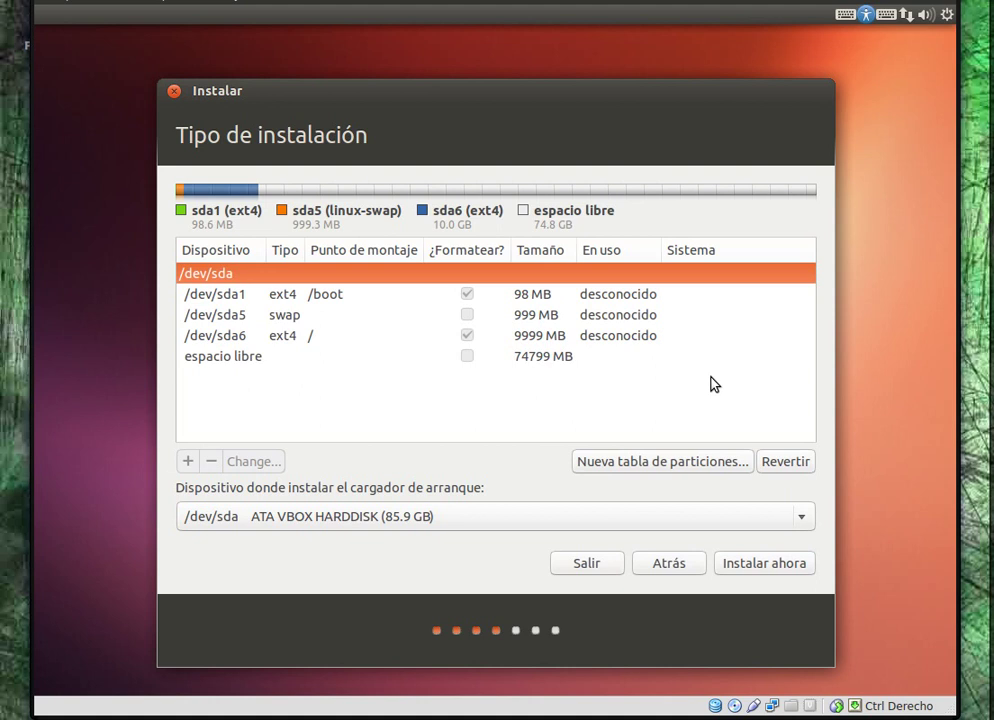
- Create a logical ext4 partition that takes all the remaining free space, with mount point /home
click(221, 362)
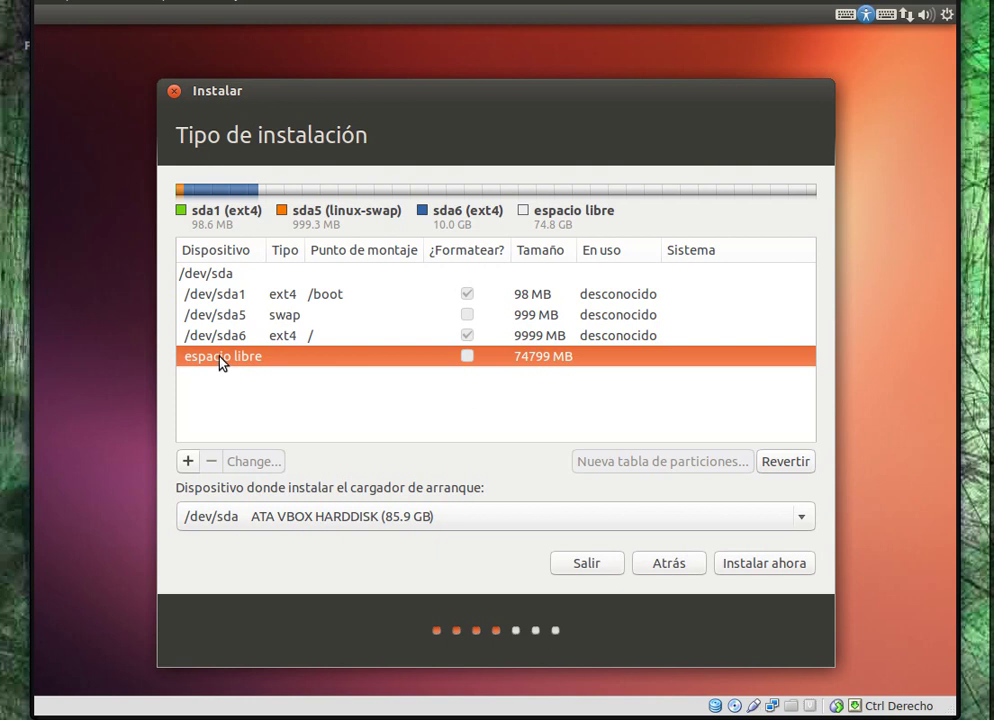
click(190, 461)
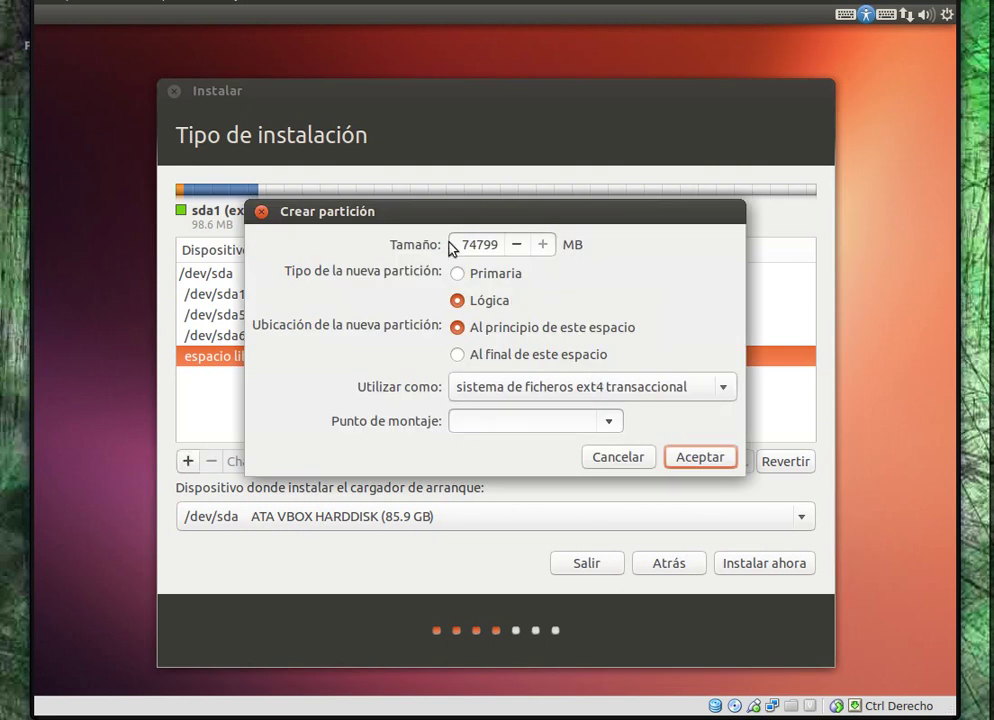
click(608, 427)
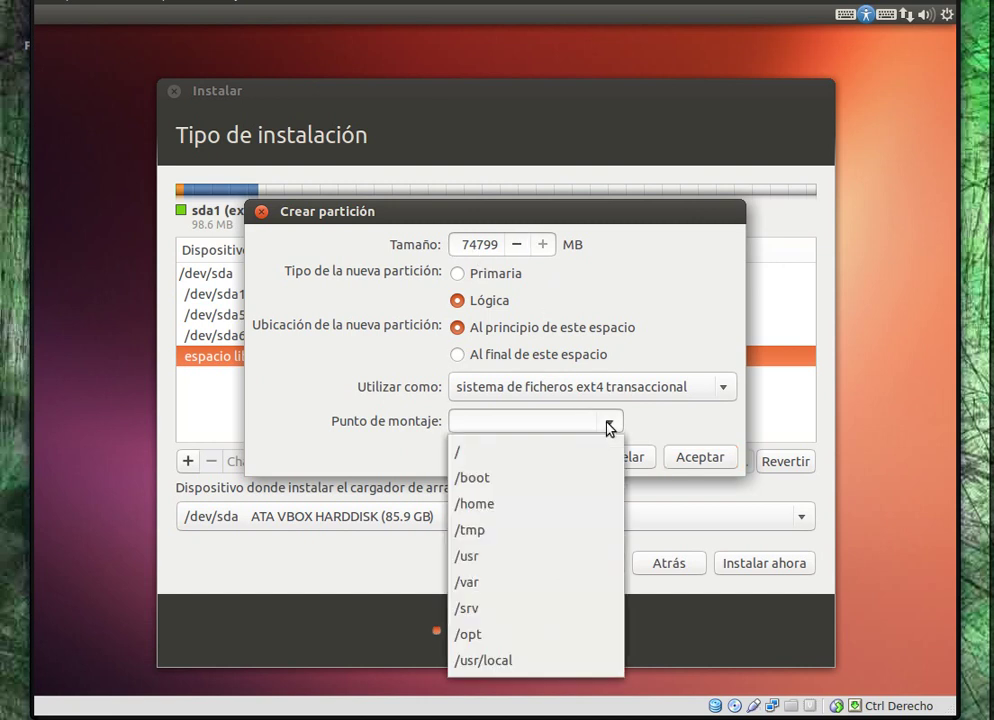
click(502, 506)
click(697, 462)
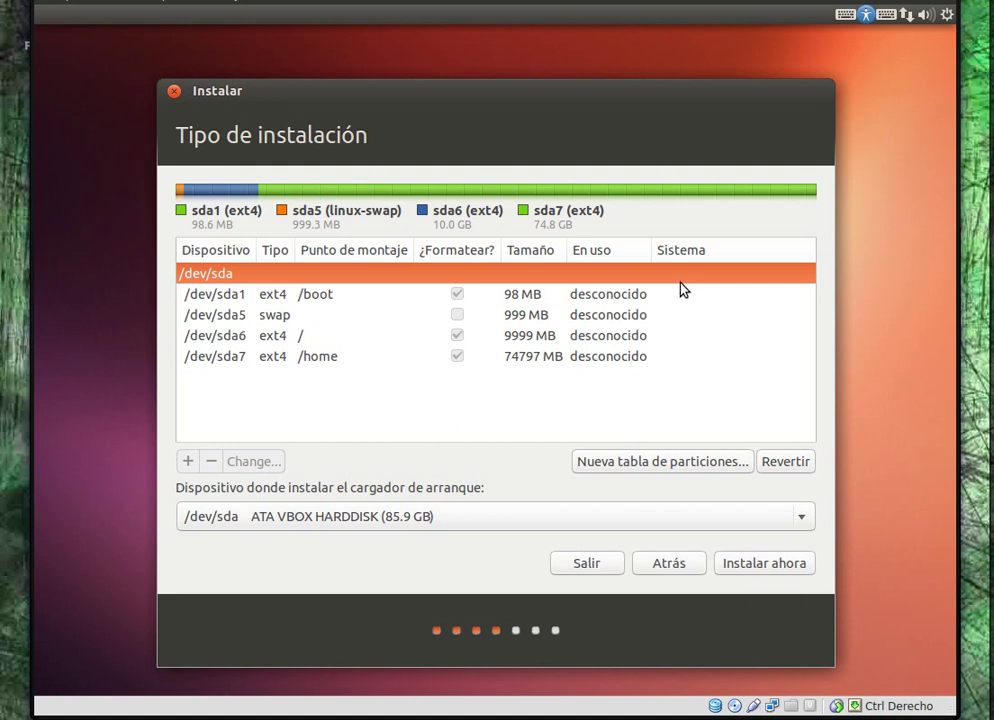
- Examine the file system choices offered when editing the /home partition, and leave its settings without saving
click(291, 362)
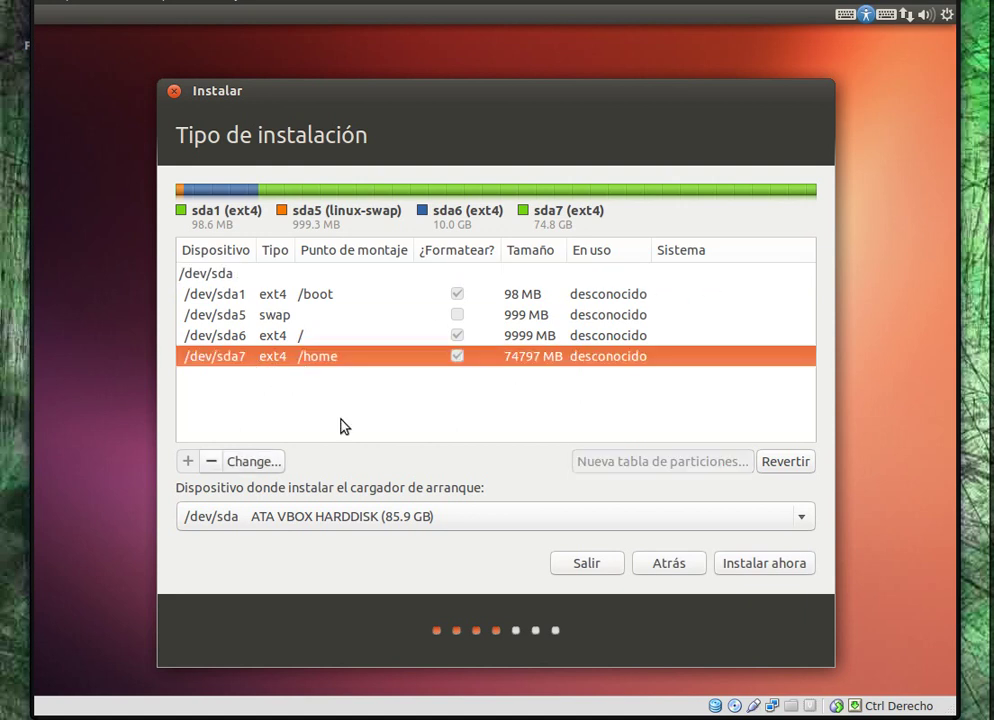
click(272, 468)
click(578, 322)
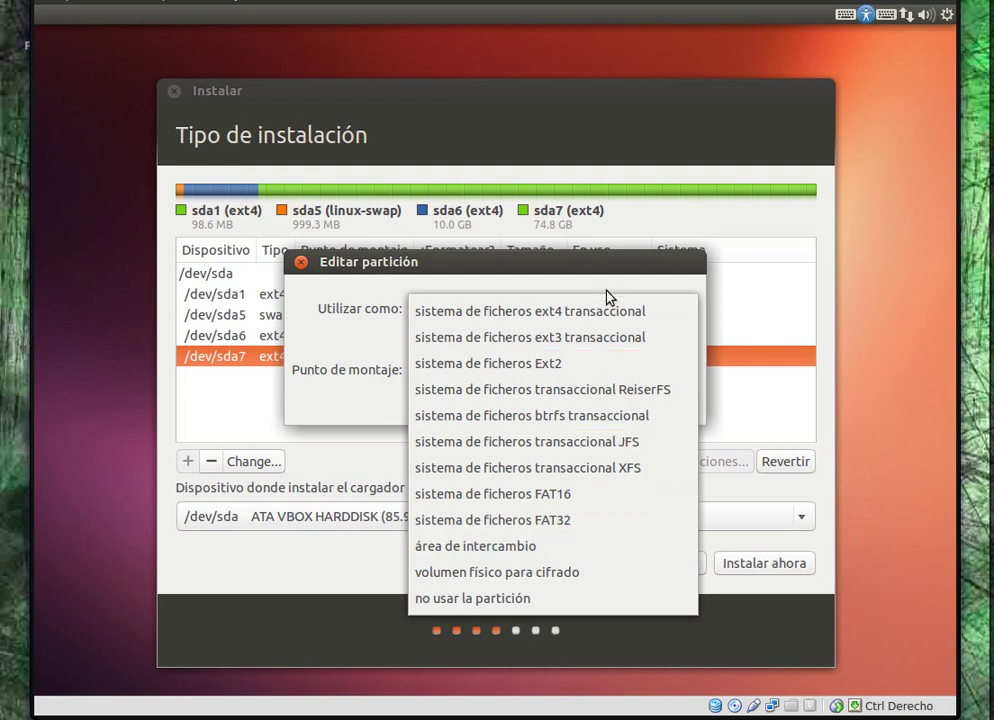
click(572, 265)
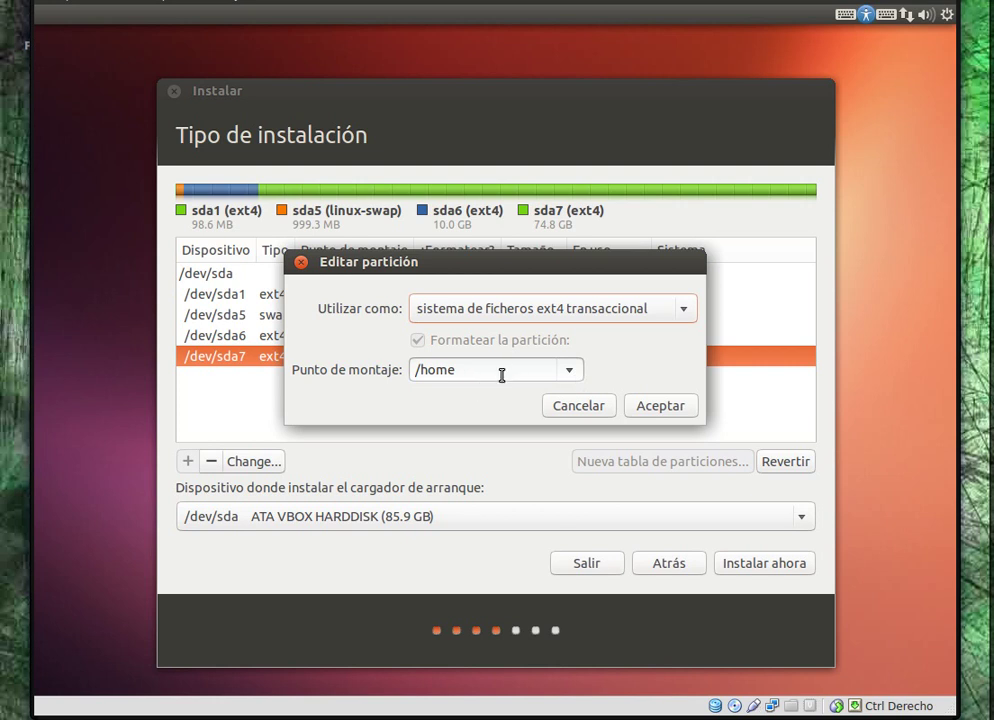
click(602, 410)
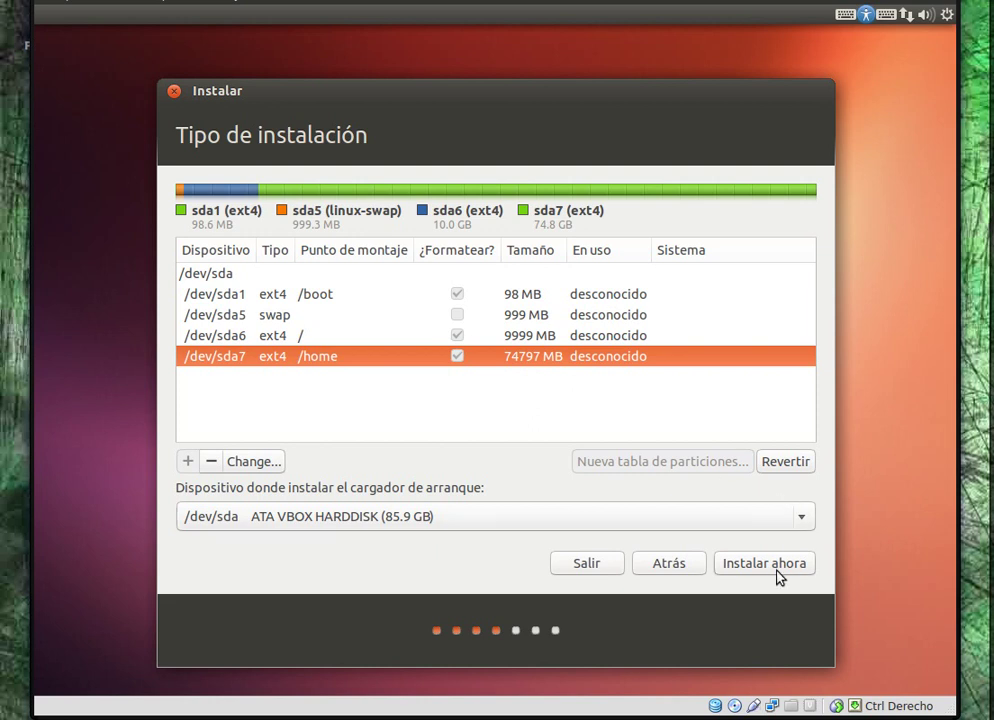
- Start the installation with the defined /boot, swap, / and /home partitions
drag(652, 13, 671, 6)
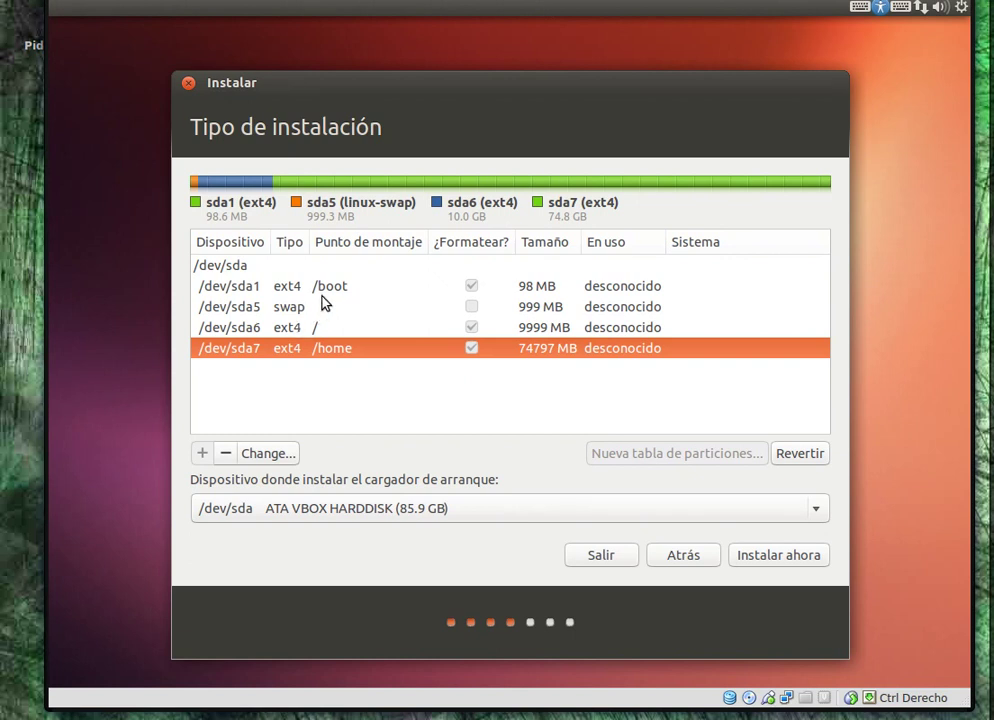
click(781, 556)
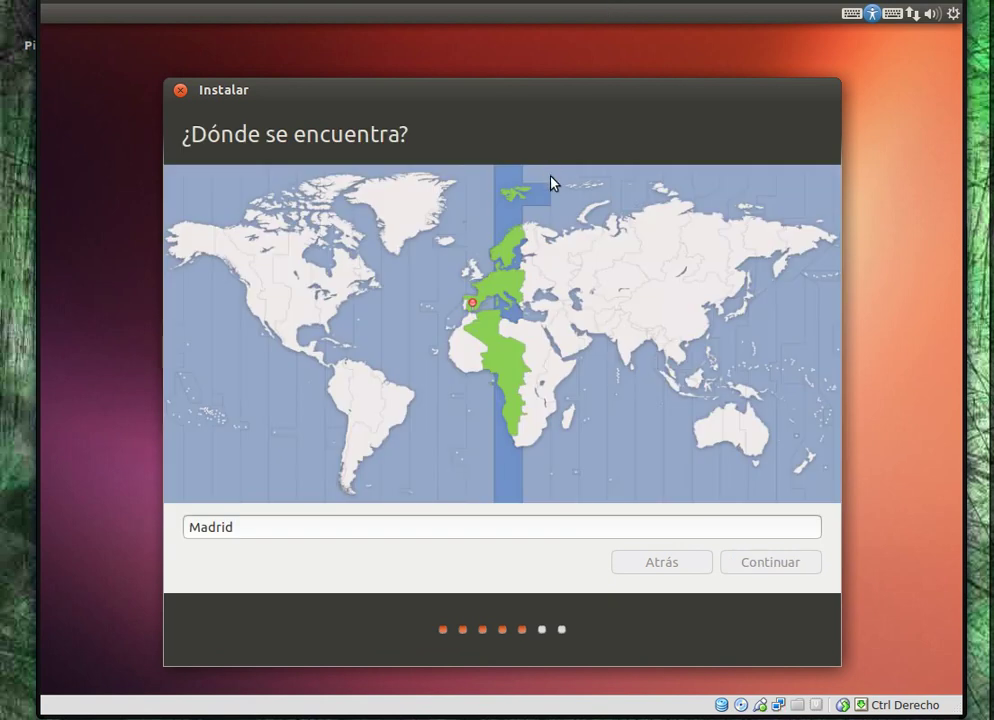
- Set the location to central Mexico on the time zone map and accept the Español (latinoamericano) keyboard layout
click(290, 349)
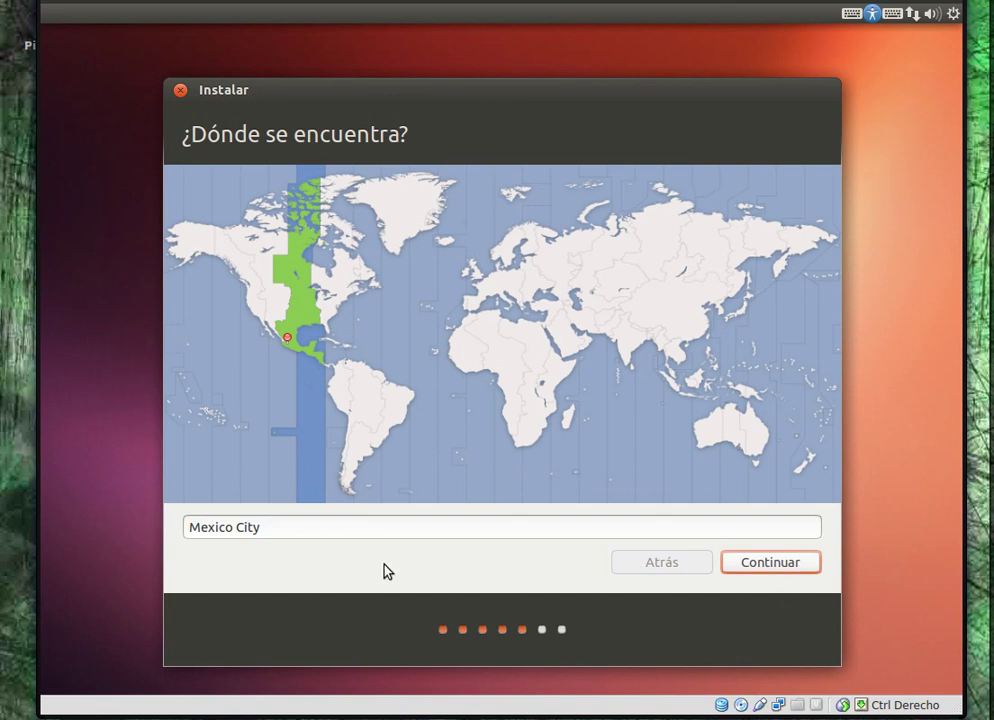
click(275, 344)
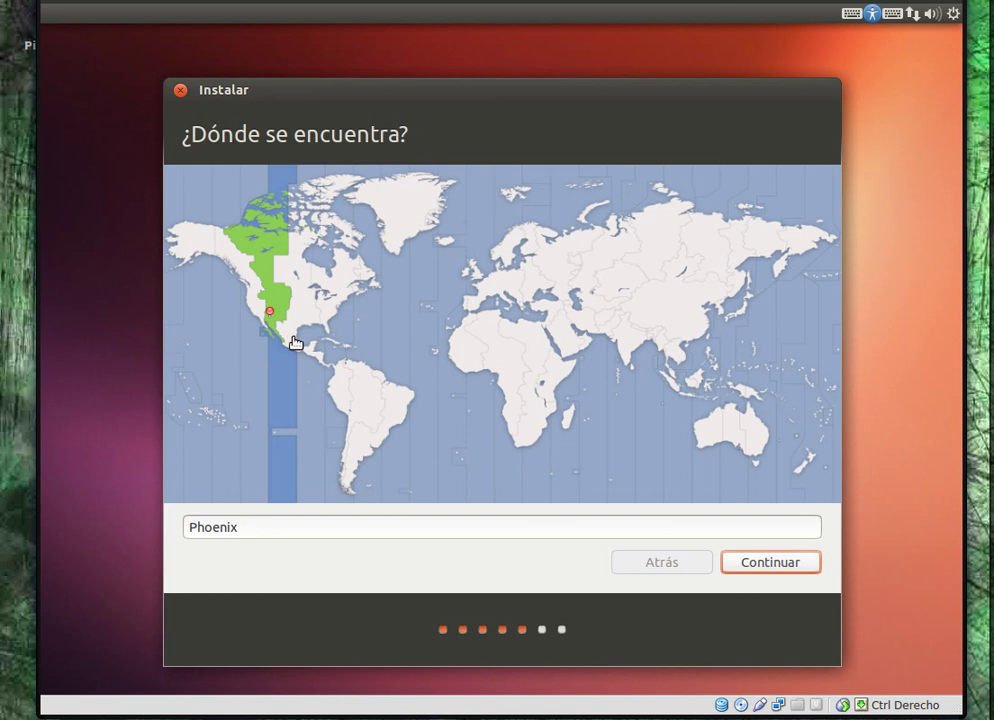
click(295, 343)
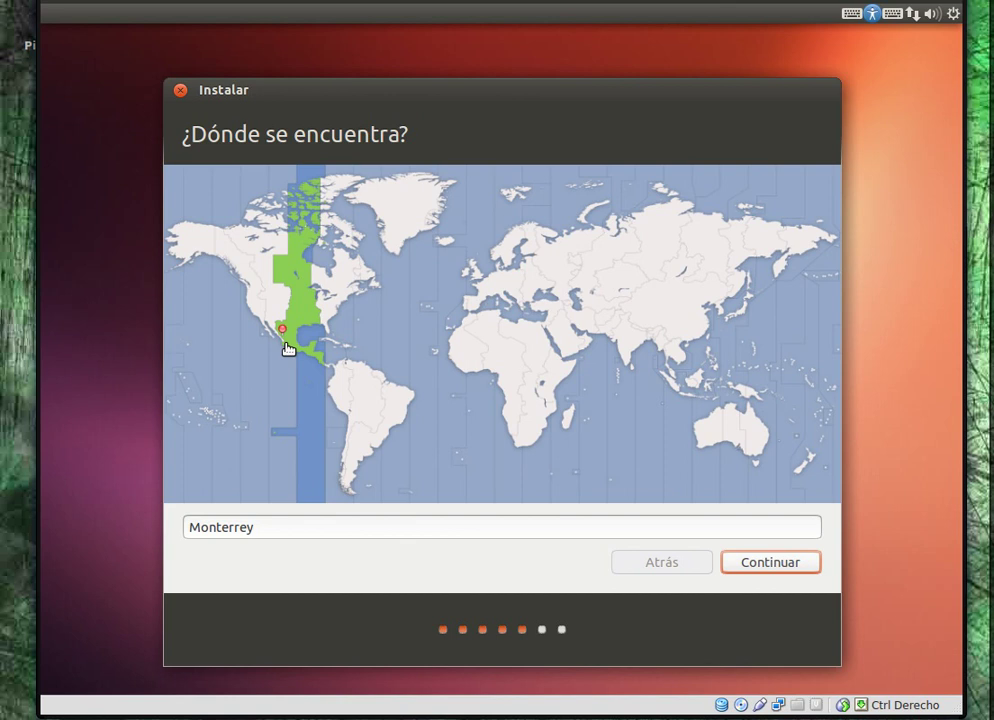
click(287, 344)
click(736, 562)
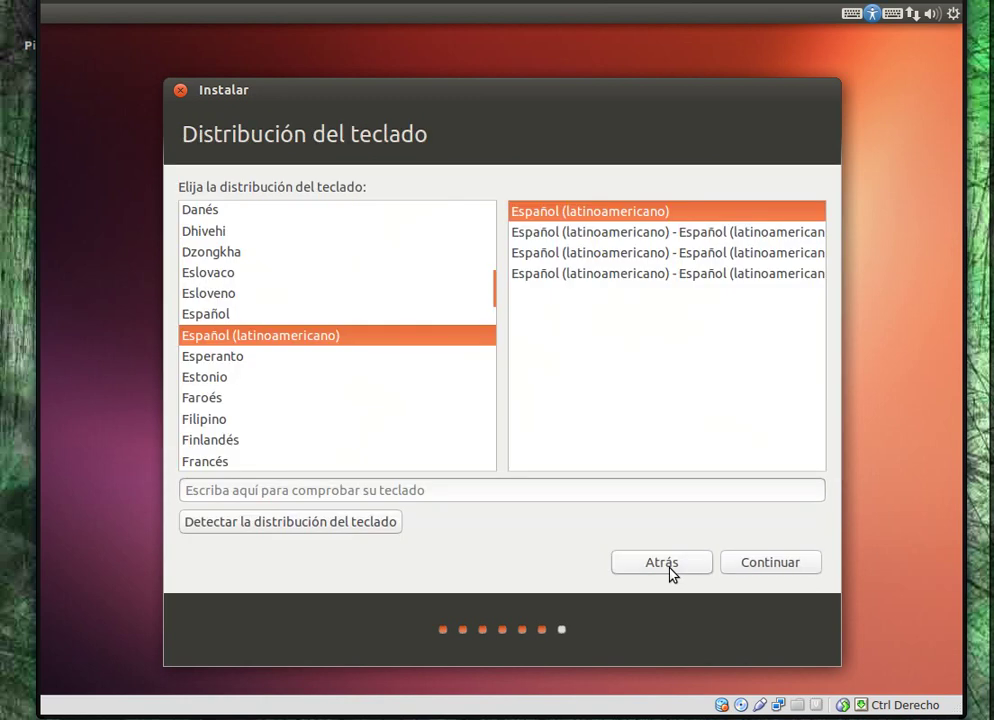
click(790, 564)
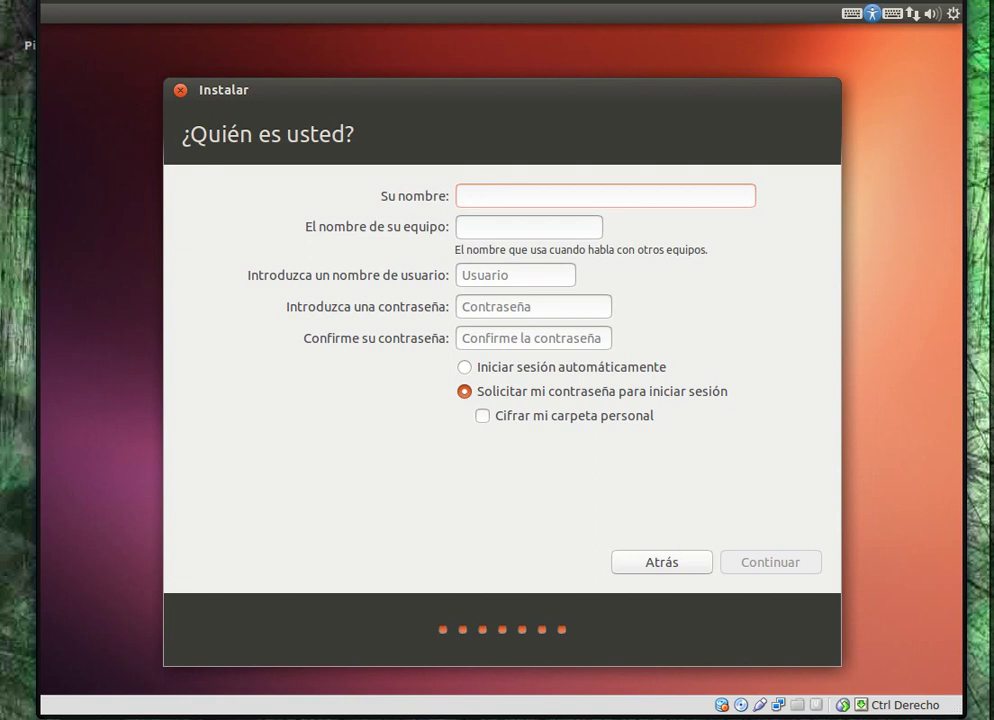
- Enter the account holder's name and set the computer name to tuxman-desktop
text(Tuxman)
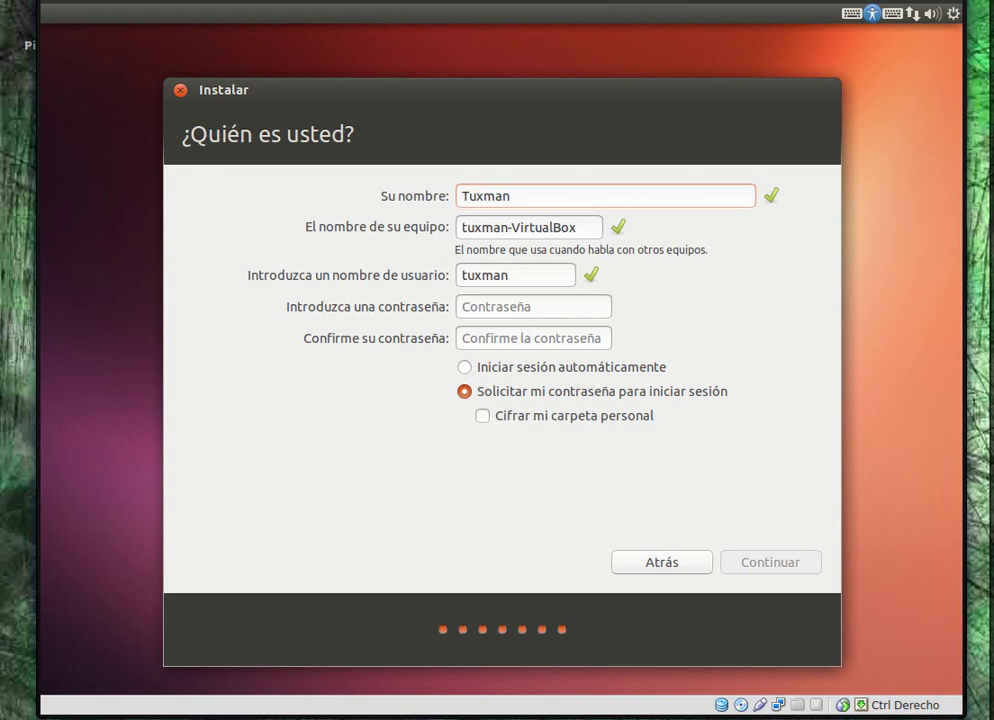
key(Tab)
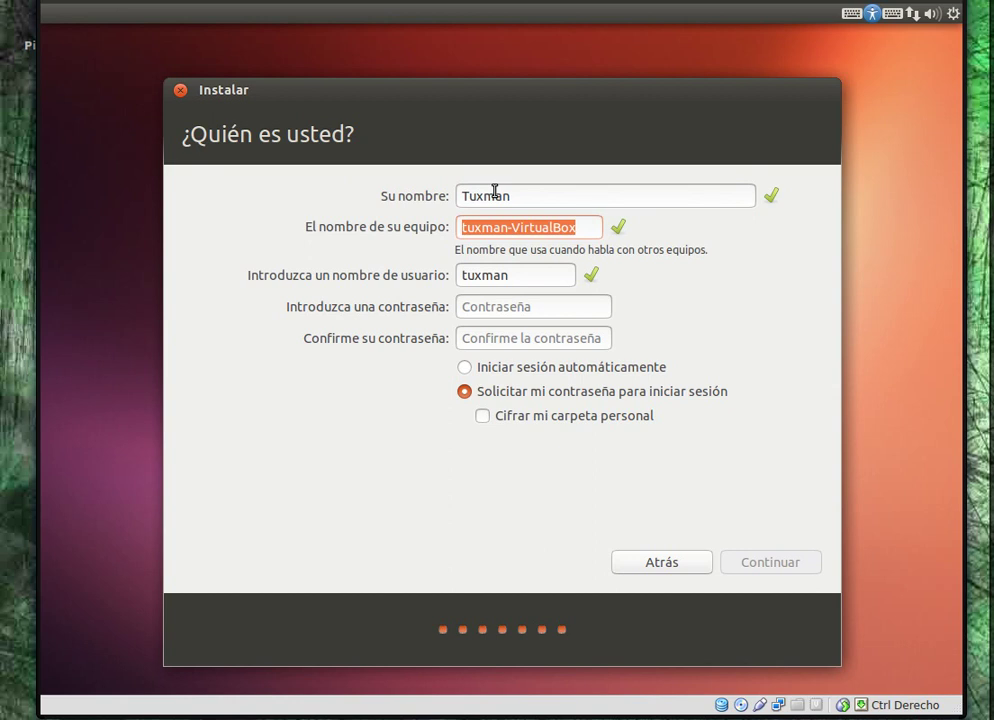
text(tuxman)
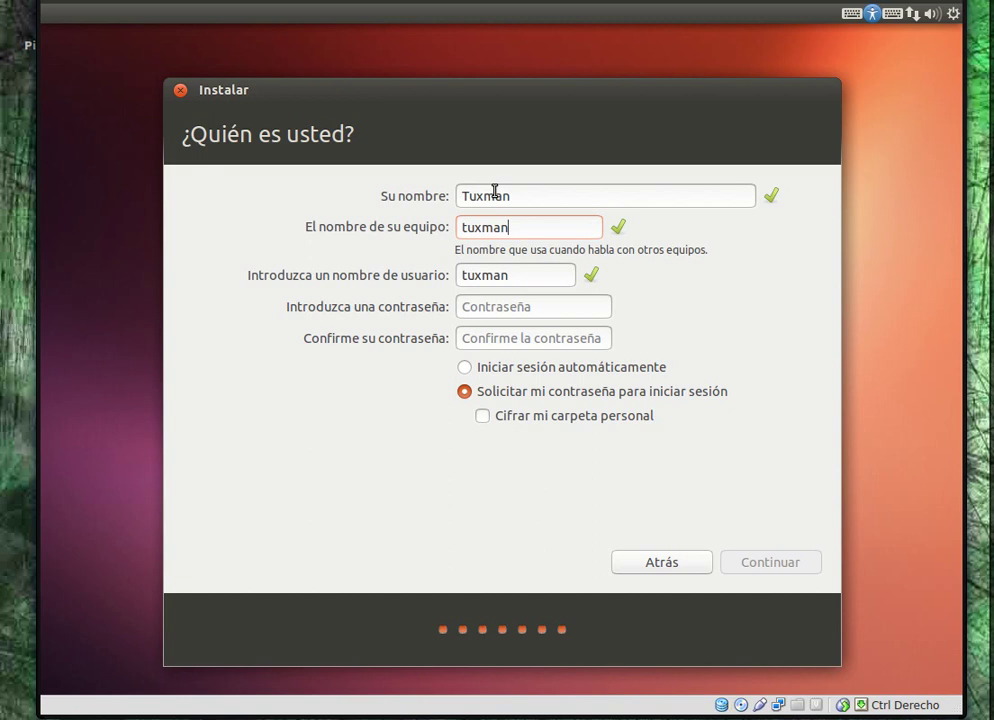
text(-desktop)
key(Tab)
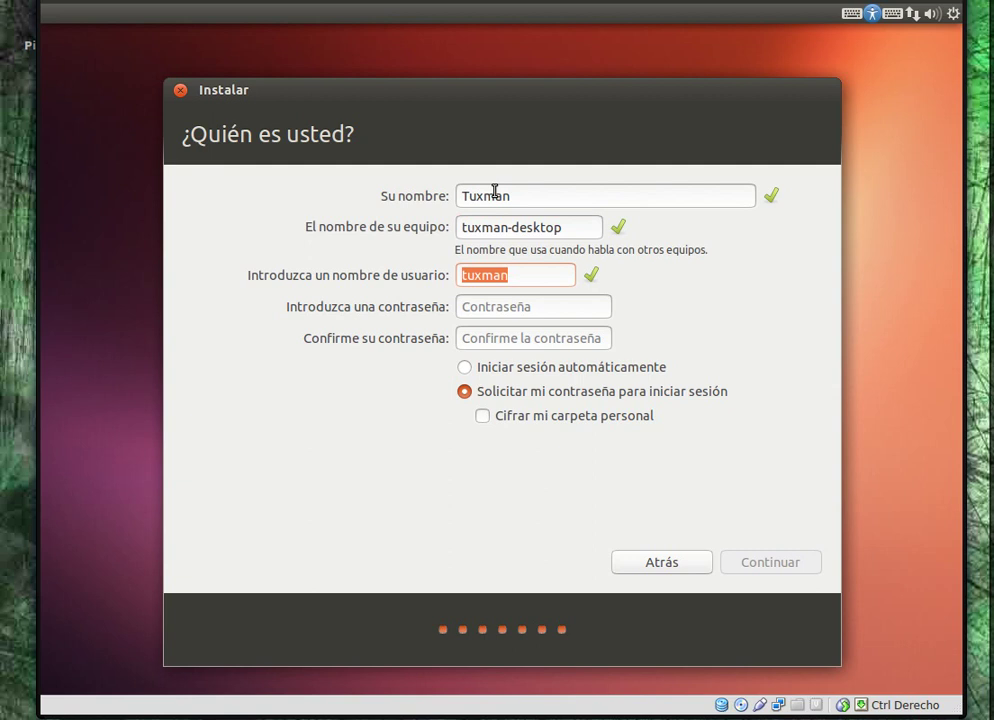
- Enter and confirm the account password, then submit the user details with Cifrar mi carpeta personal enabled
key(Tab)
text(********)
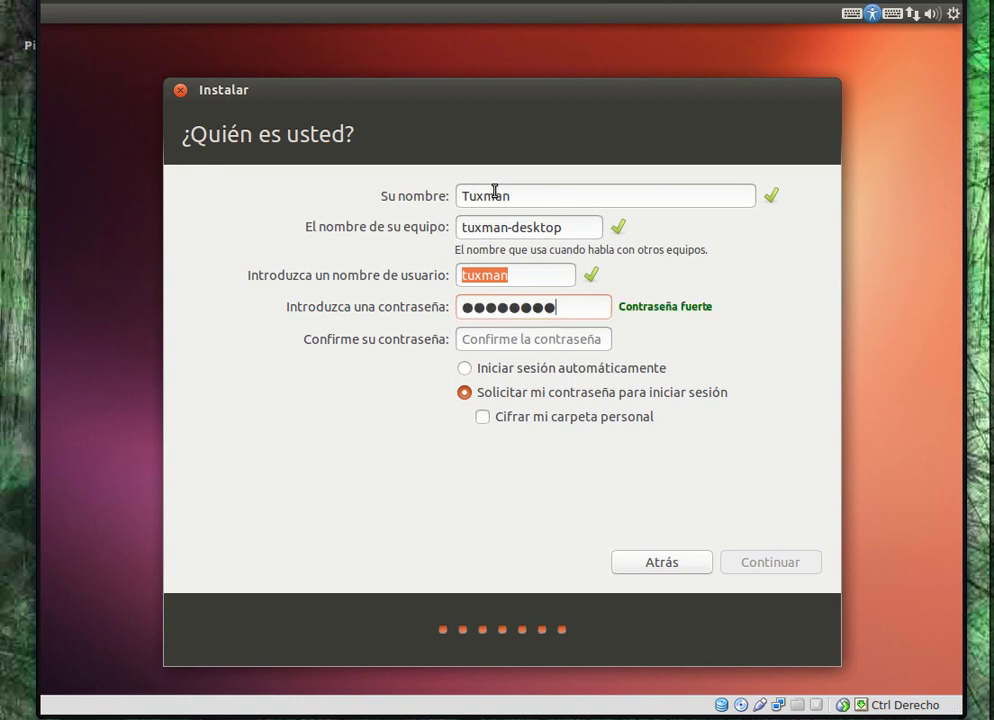
key(Tab)
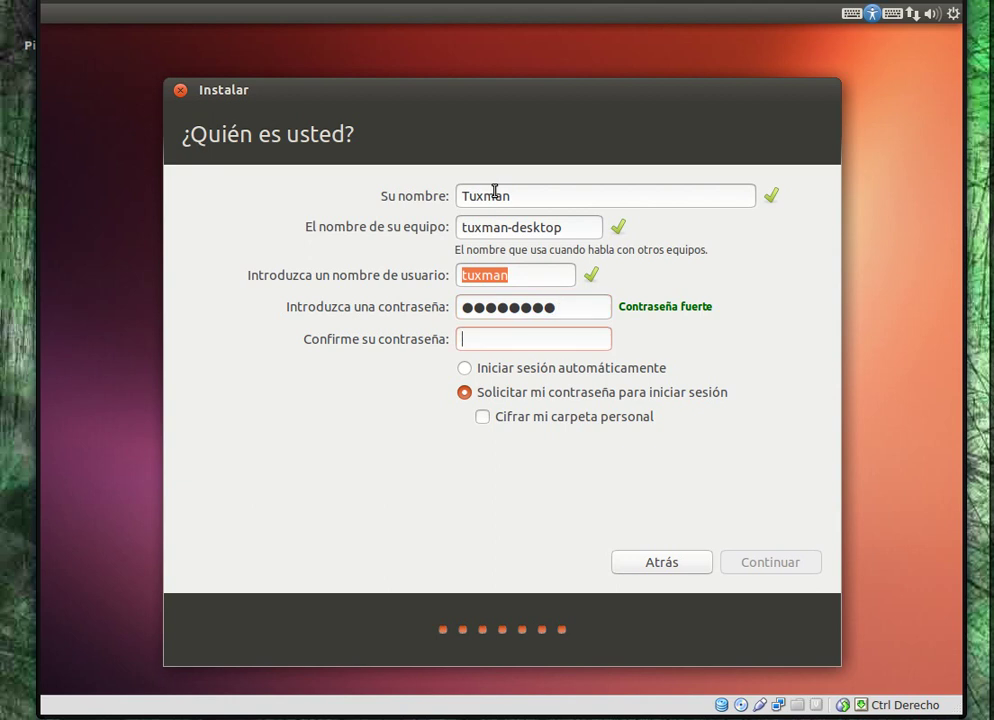
text(********)
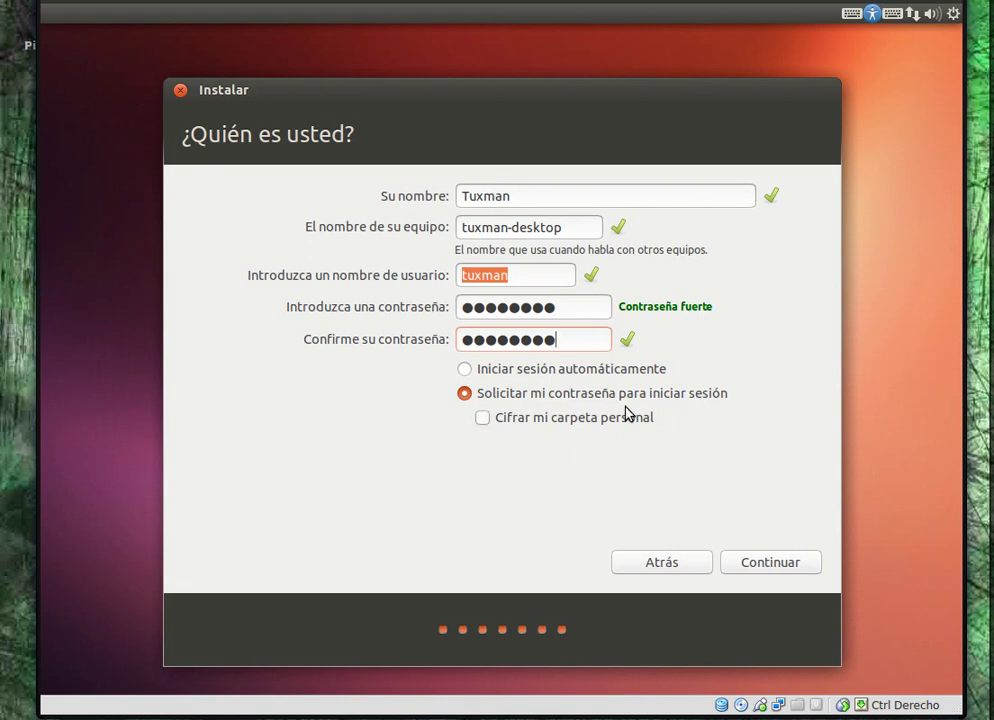
click(487, 425)
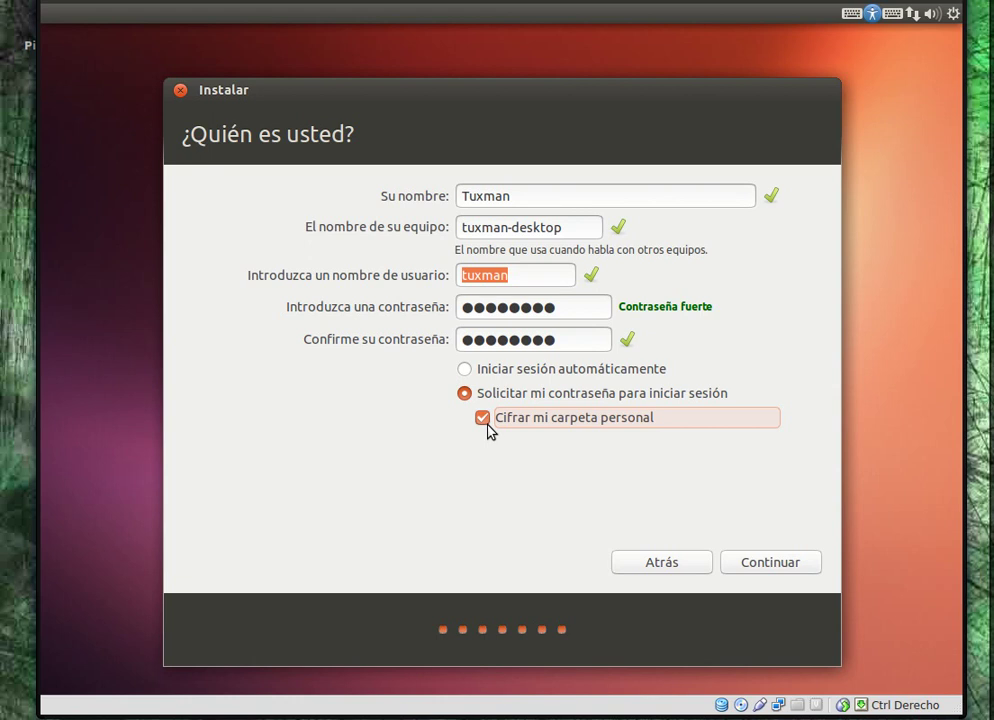
click(772, 569)
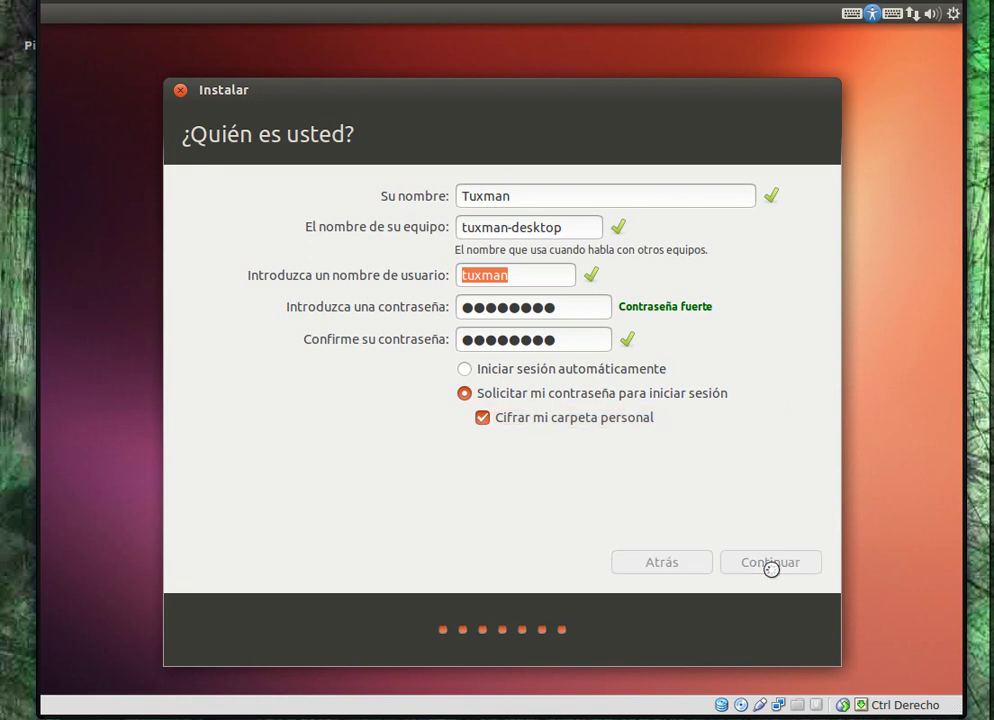